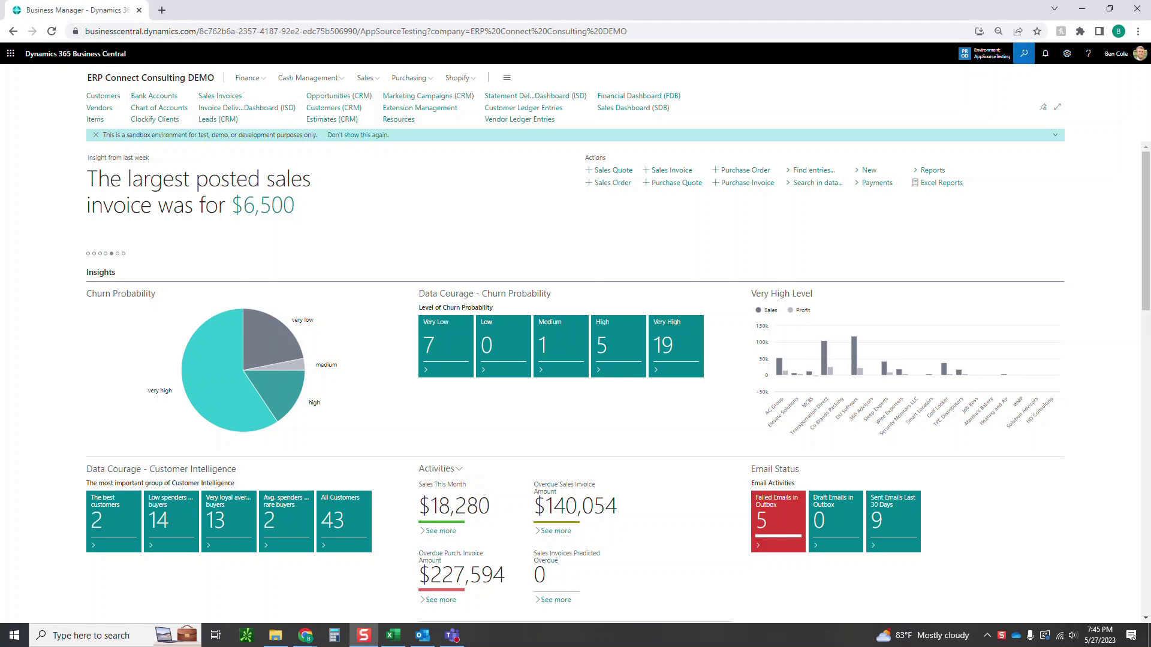
Search for SRI and open the ShipRush Integration Setup page.
{"action": "key", "text": "alt+q"}
{"action": "type", "text": "SRI"}
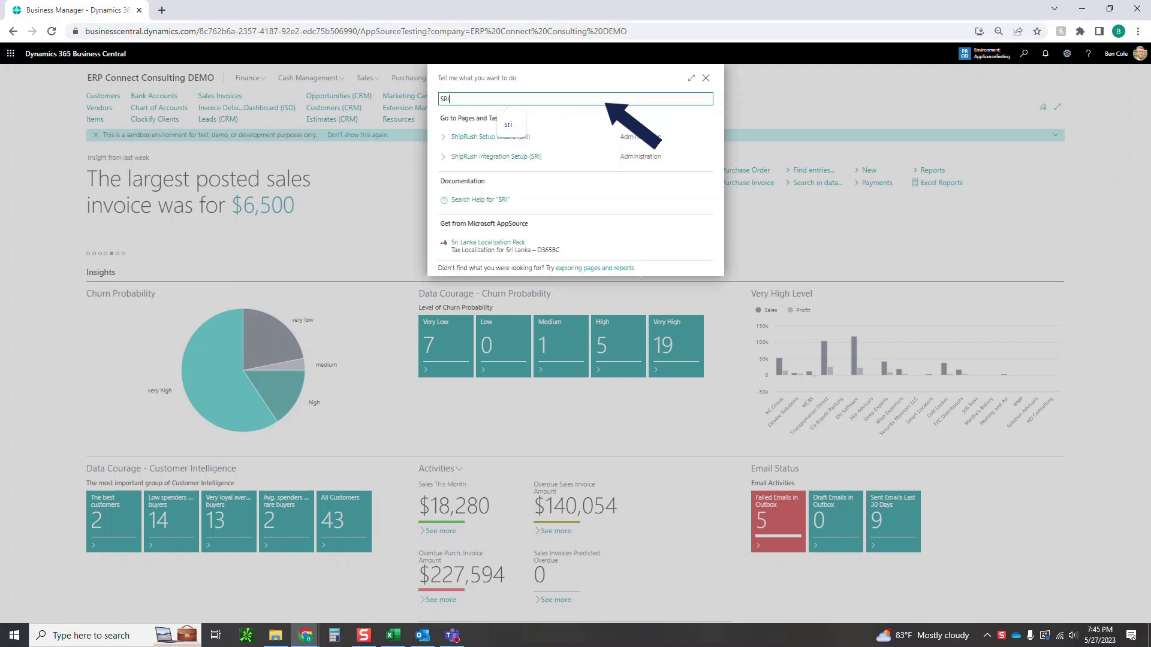
{"action": "key", "text": "Return"}
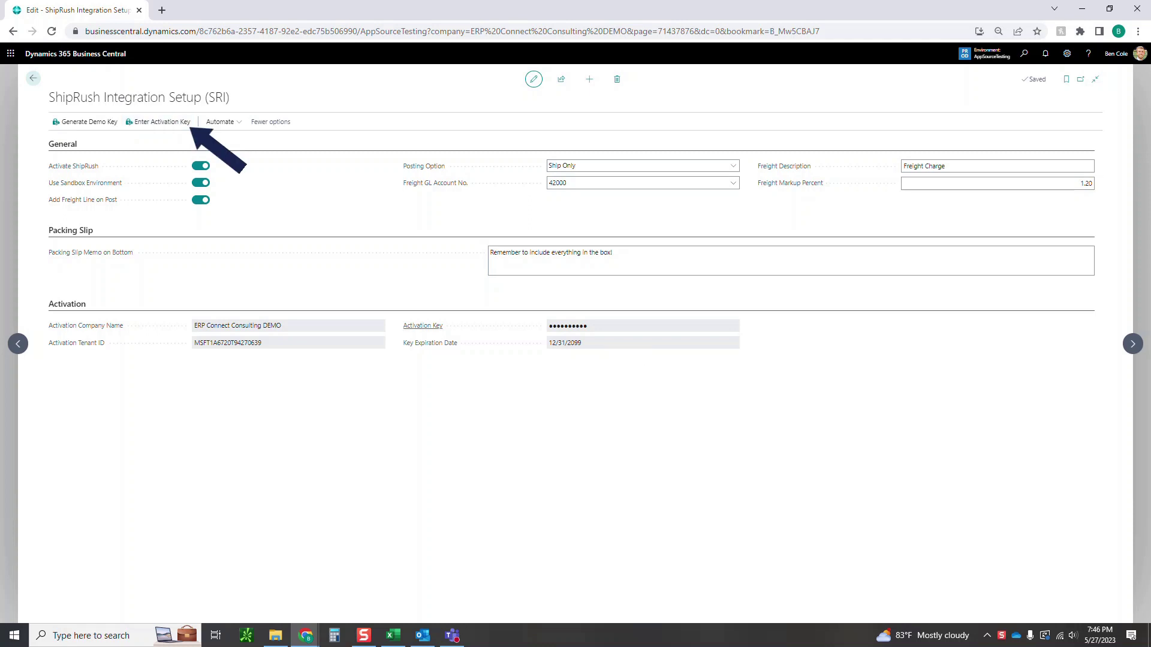
{"action": "mouse_move", "coordinate": [423, 325]}
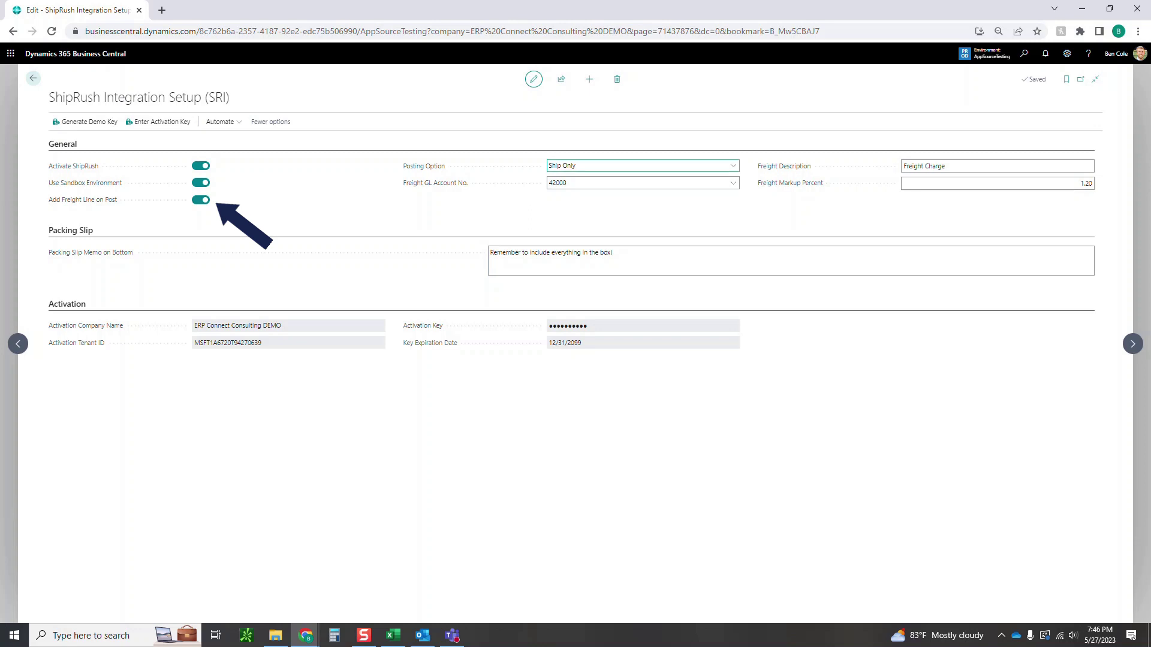
{"action": "left_click", "coordinate": [732, 166]}
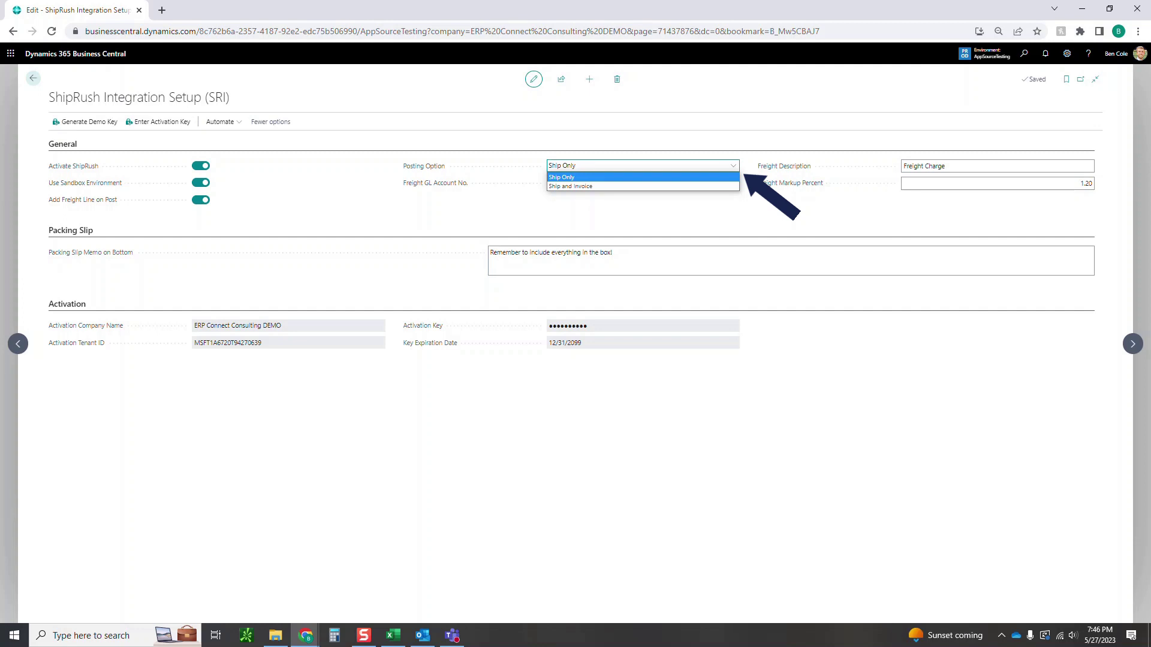
{"action": "key", "text": "Down"}
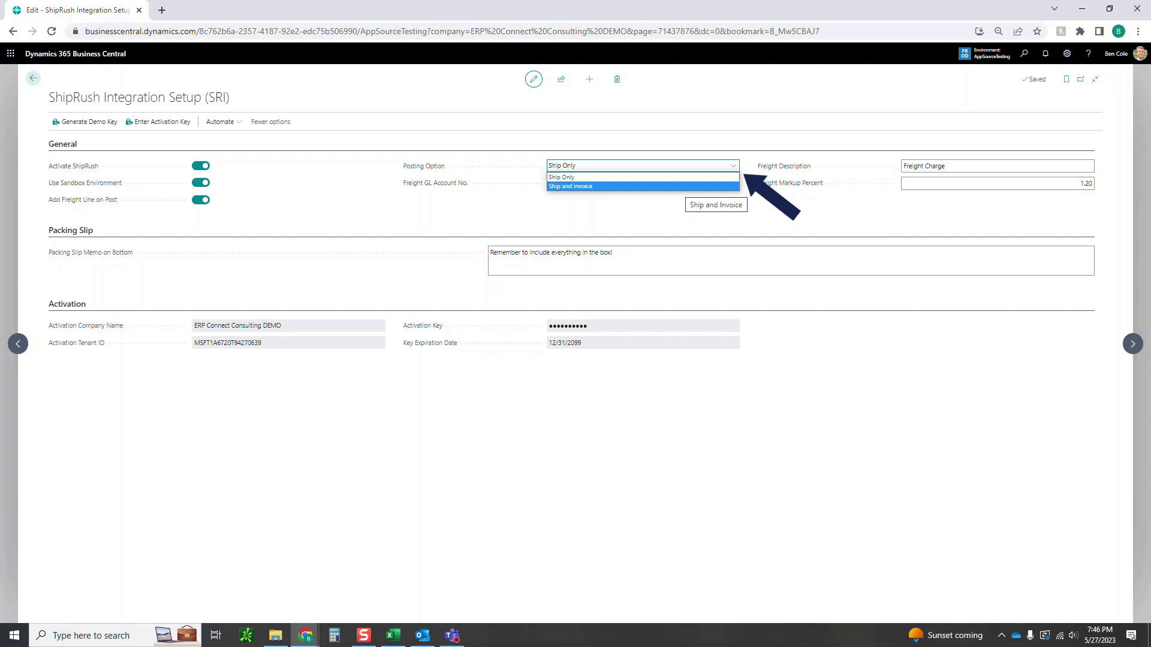
{"action": "key", "text": "Up"}
{"action": "key", "text": "Return"}
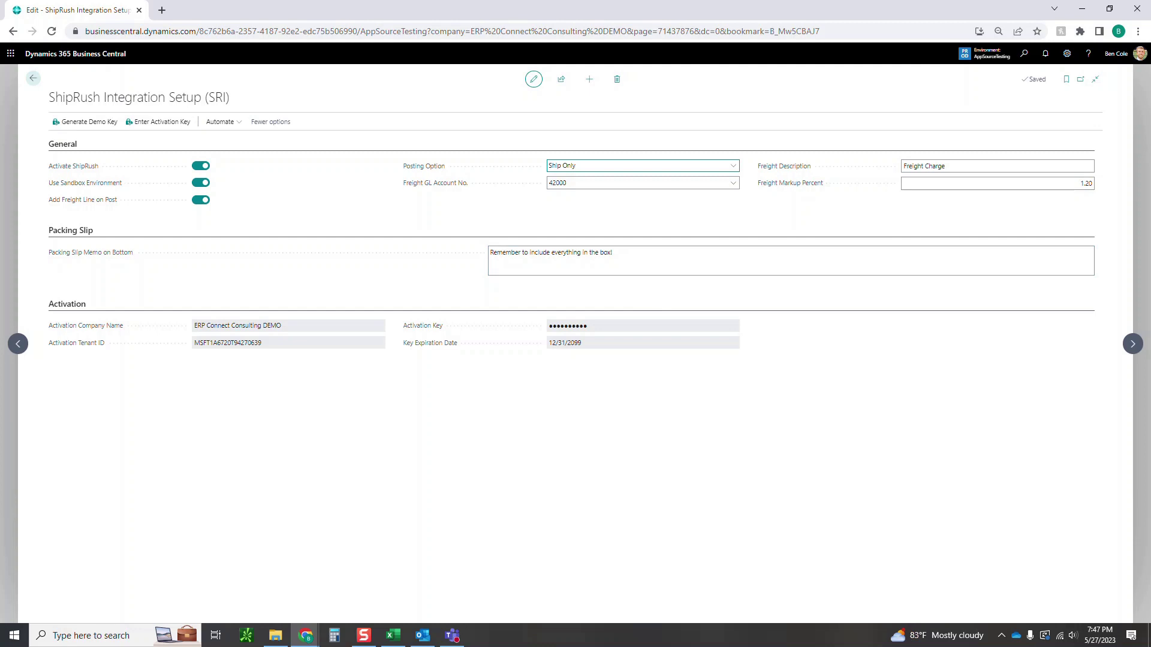
From the home dashboard, open the Sales Orders list and create a new blank order.
{"action": "left_click", "coordinate": [33, 78]}
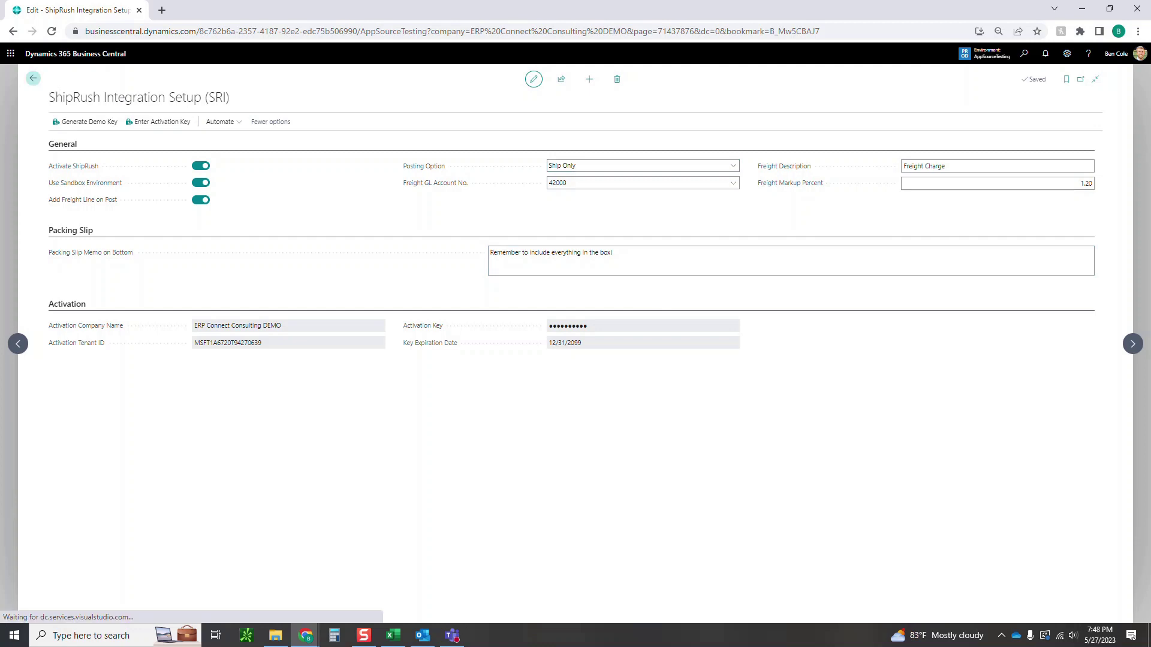
{"action": "left_click", "coordinate": [1023, 53]}
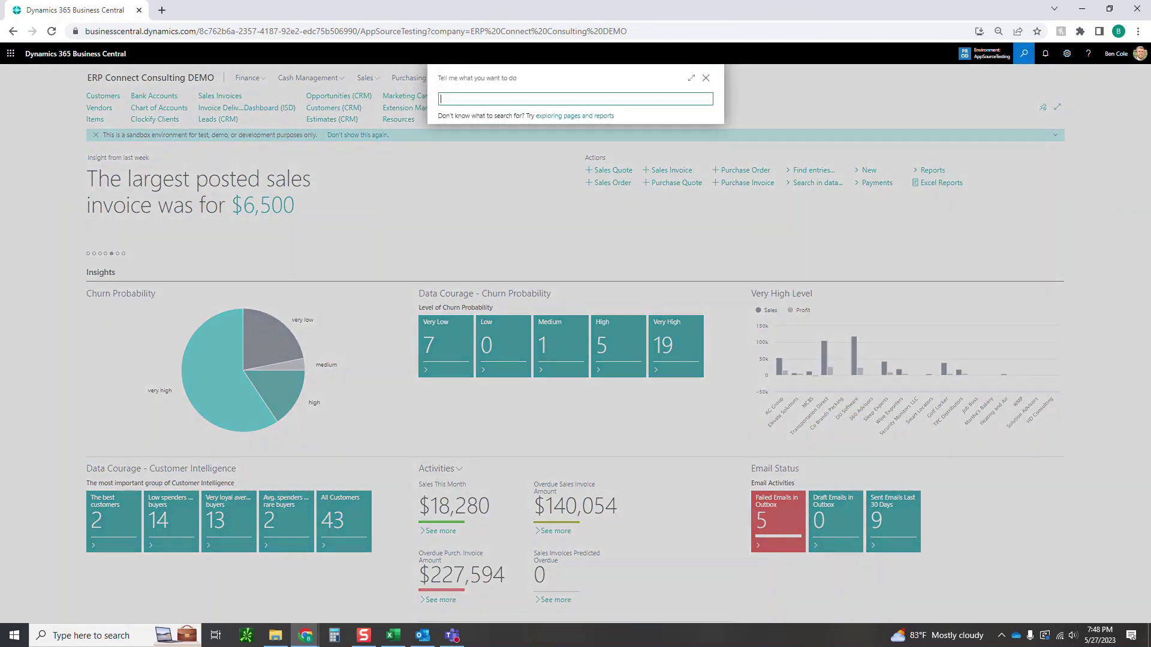
{"action": "type", "text": "sales order"}
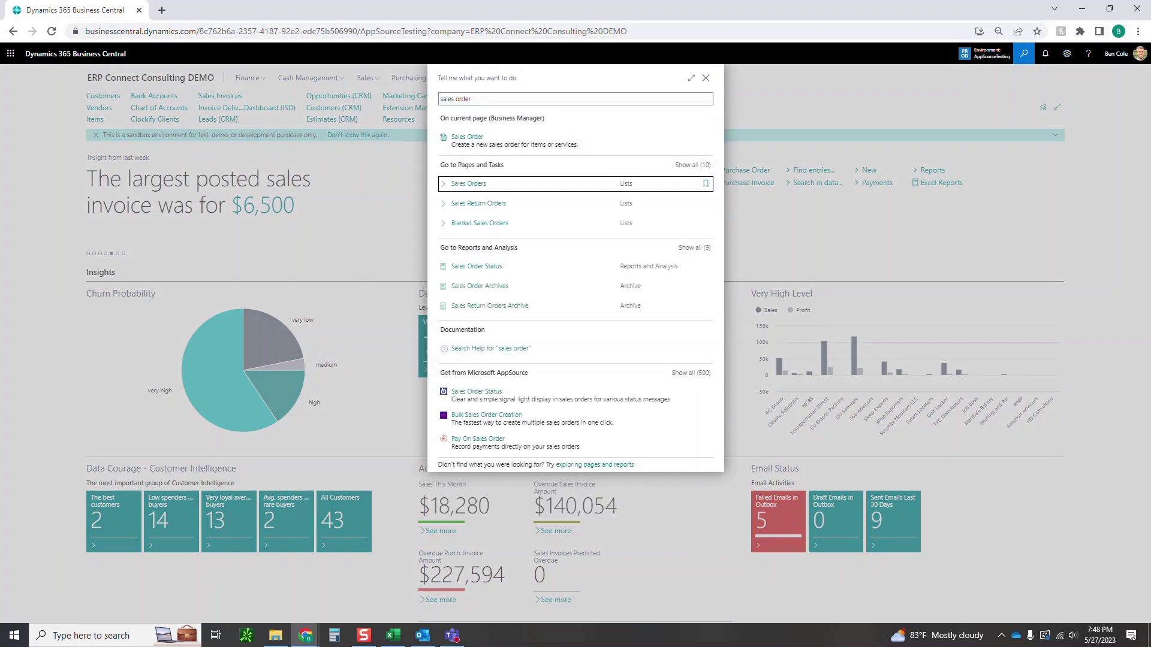
{"action": "key", "text": "Return"}
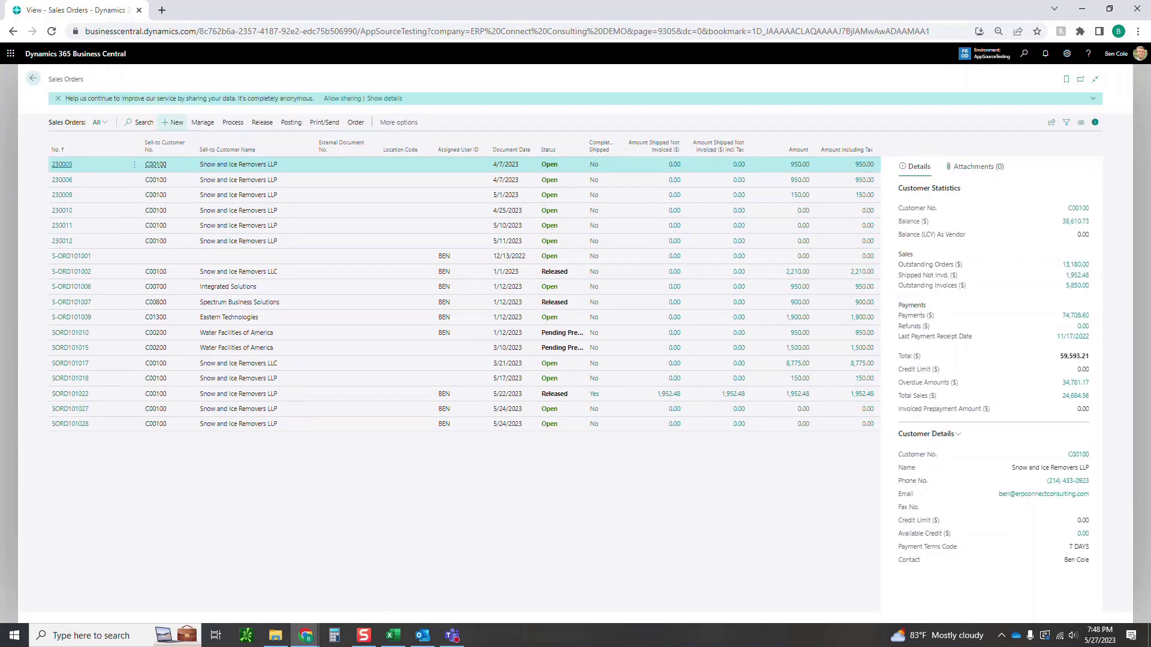
{"action": "key", "text": "alt+n"}
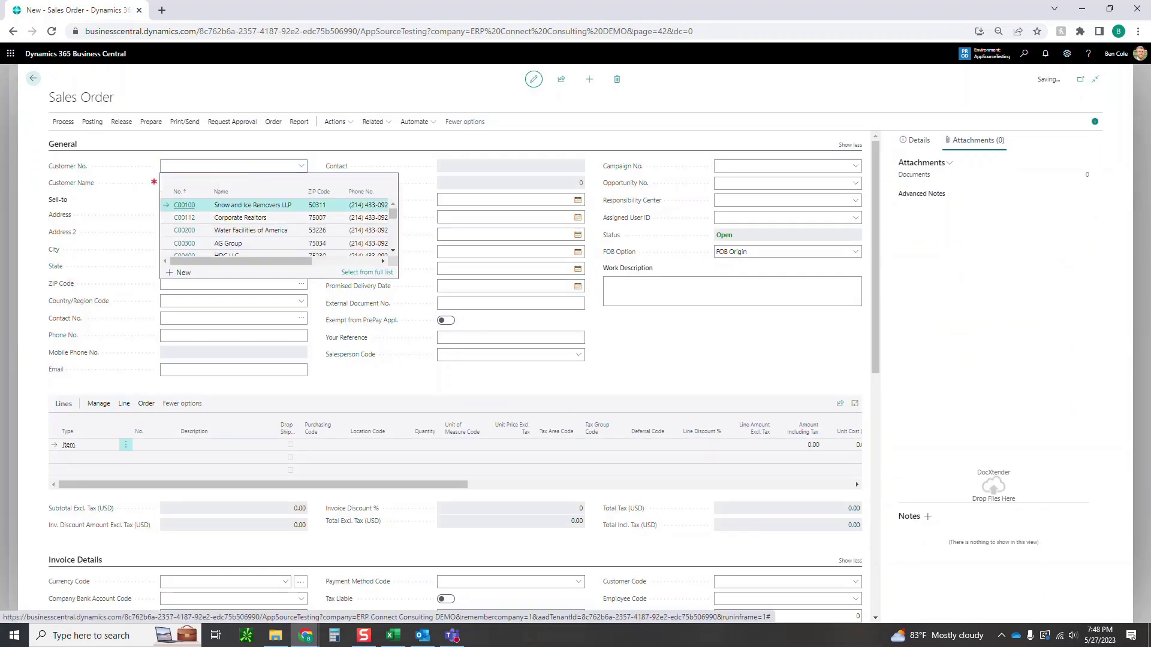
Set customer C00100 and add a line for 1 of item 1017 Microsoft Surface 8.
{"action": "left_click", "coordinate": [184, 205]}
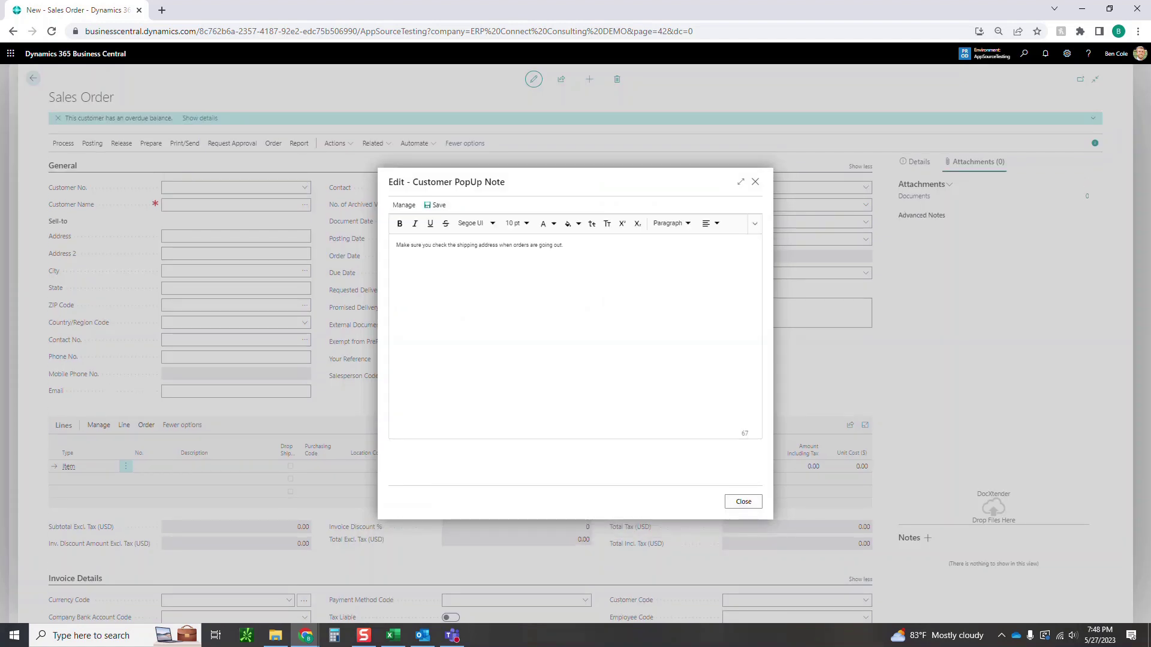
{"action": "left_click", "coordinate": [743, 502]}
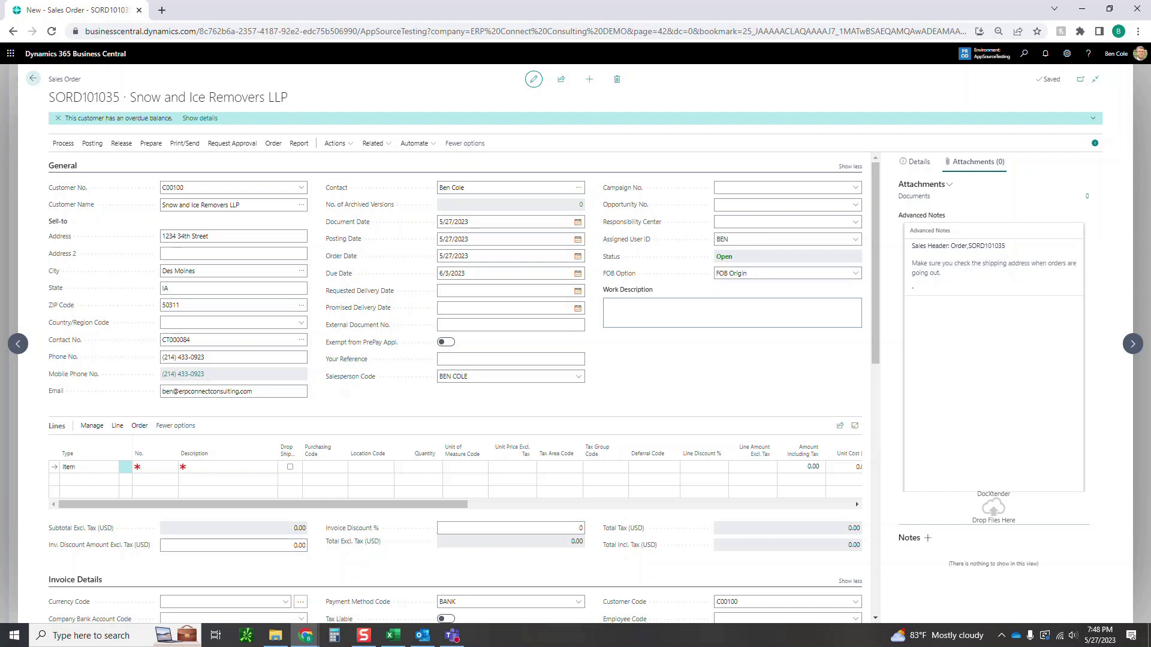
{"action": "scroll", "coordinate": [455, 360], "scroll_direction": "down", "scroll_amount": 1}
{"action": "left_click", "coordinate": [157, 407]}
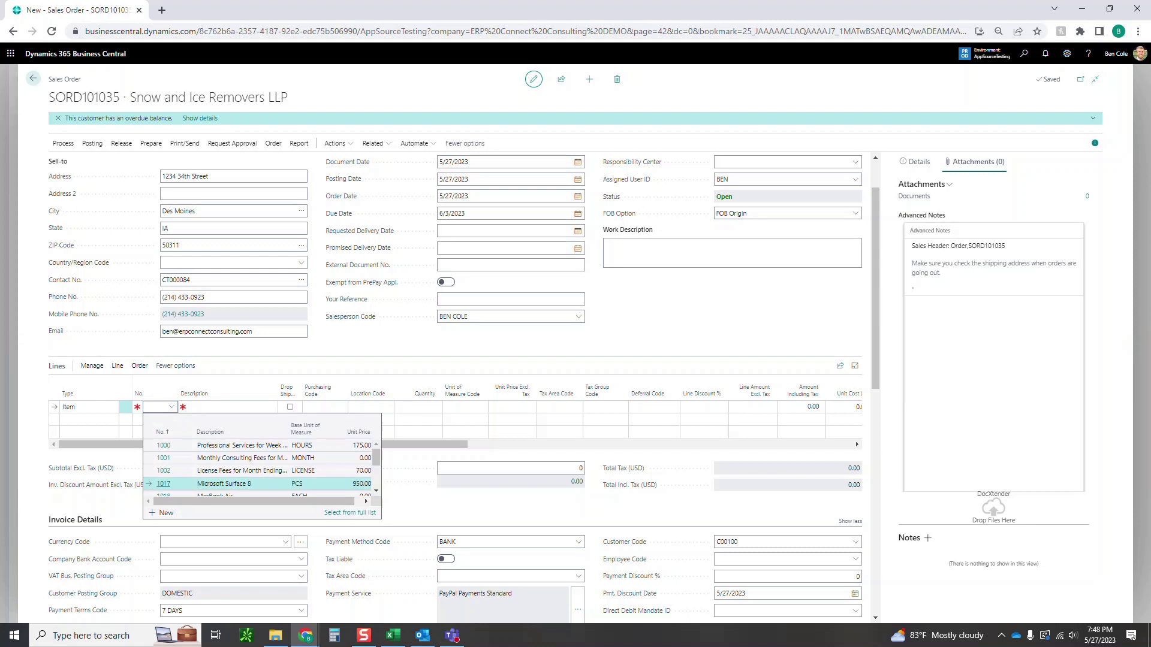
{"action": "key", "text": "Return"}
{"action": "left_click", "coordinate": [743, 502]}
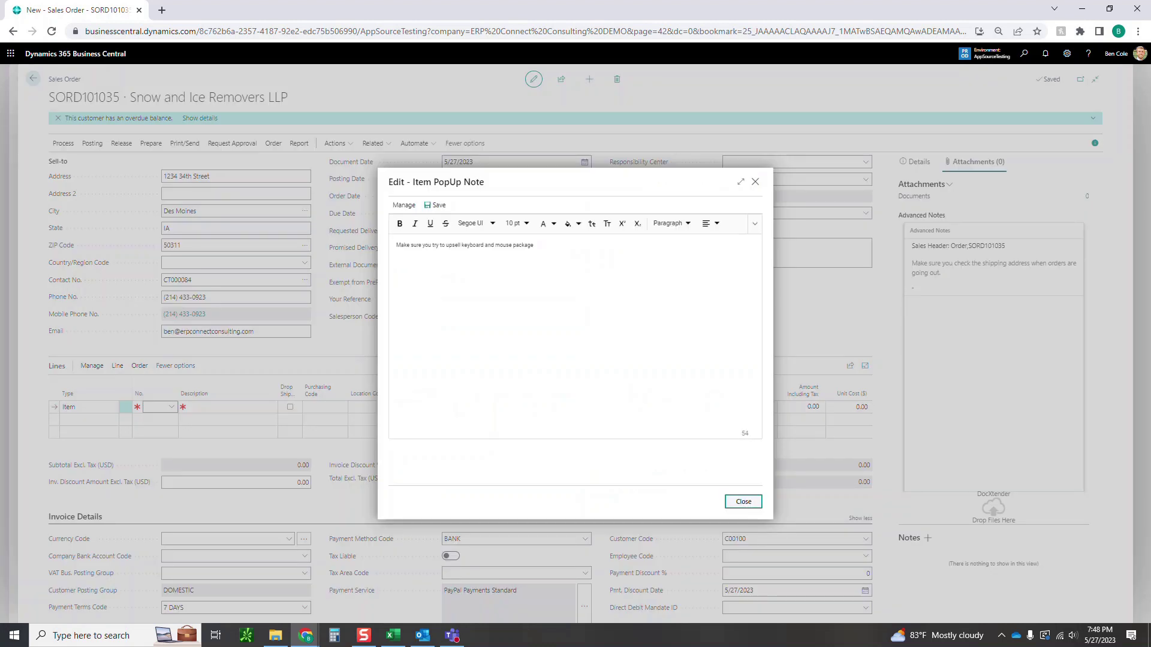
{"action": "key", "text": "Return"}
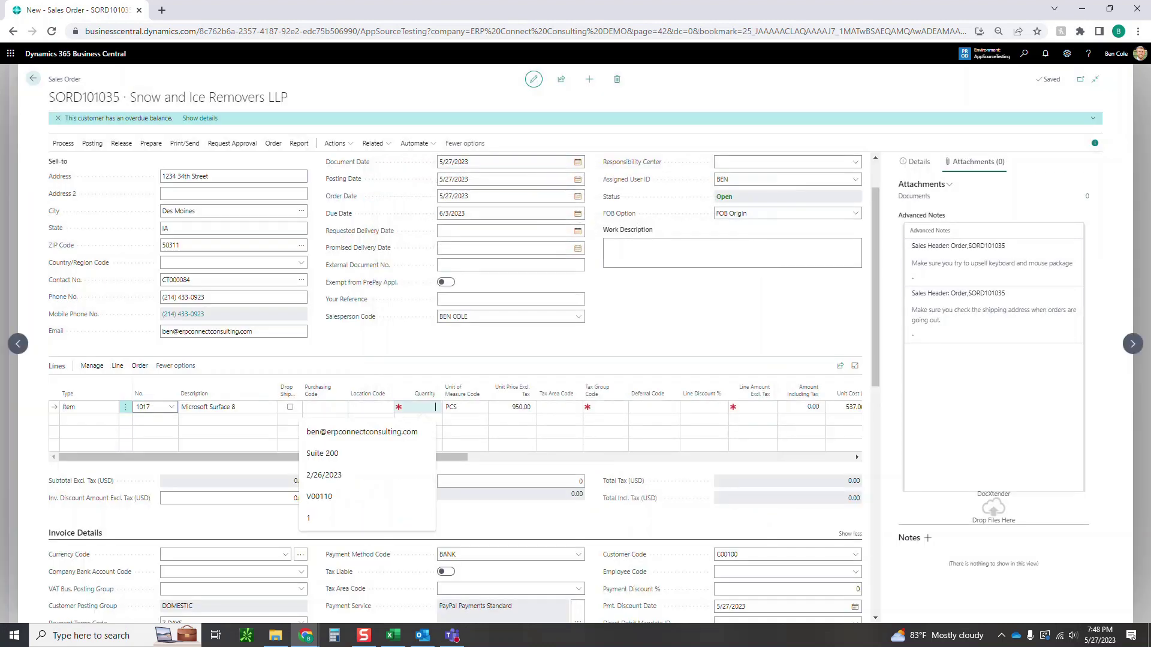
{"action": "type", "text": "1"}
{"action": "key", "text": "Return"}
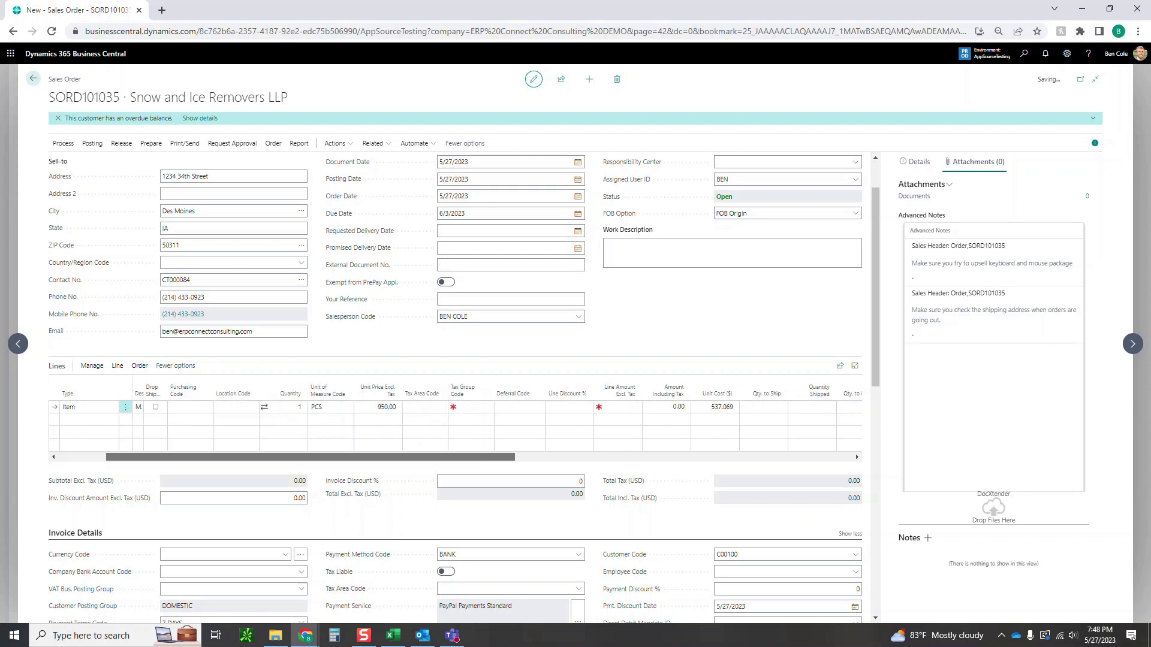
{"action": "scroll", "coordinate": [456, 389], "scroll_direction": "down", "scroll_amount": 6}
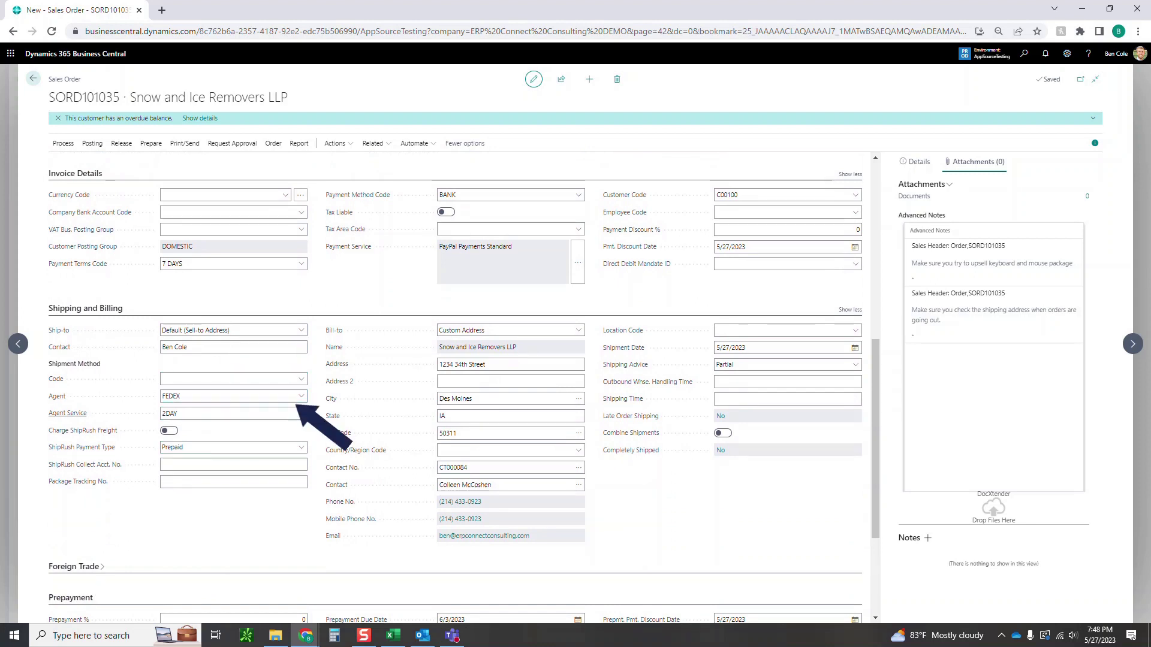
Switch on Charge ShipRush Freight for the FEDEX 2DAY, Prepaid shipment.
{"action": "left_click", "coordinate": [228, 413]}
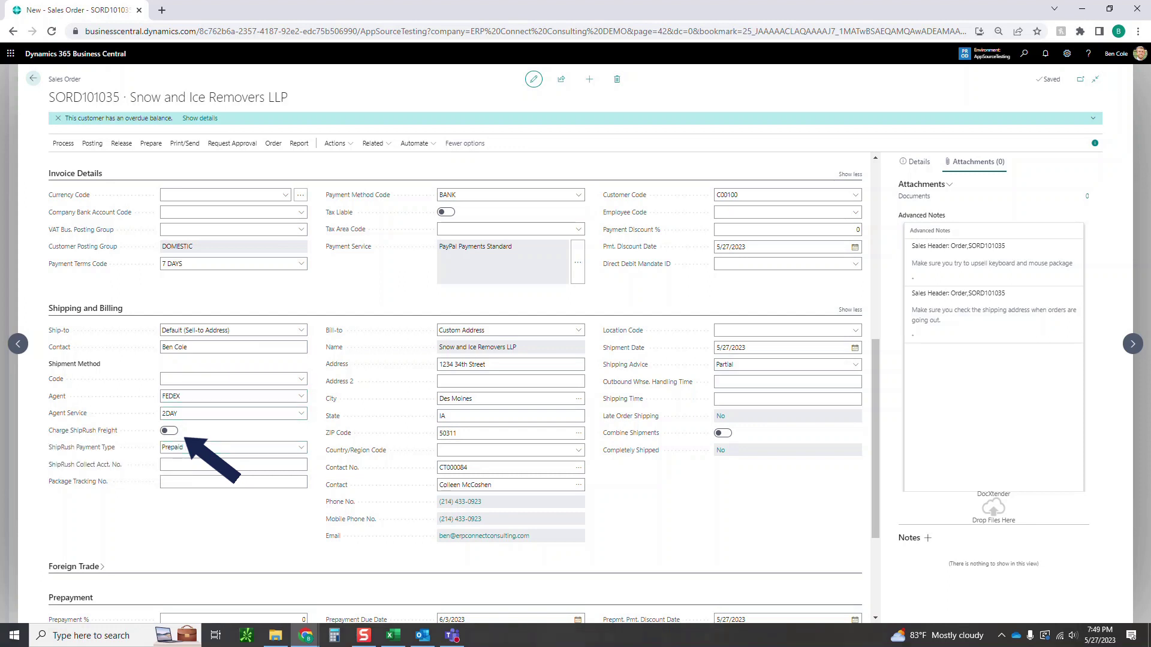
{"action": "left_click", "coordinate": [228, 447]}
{"action": "left_click", "coordinate": [169, 430]}
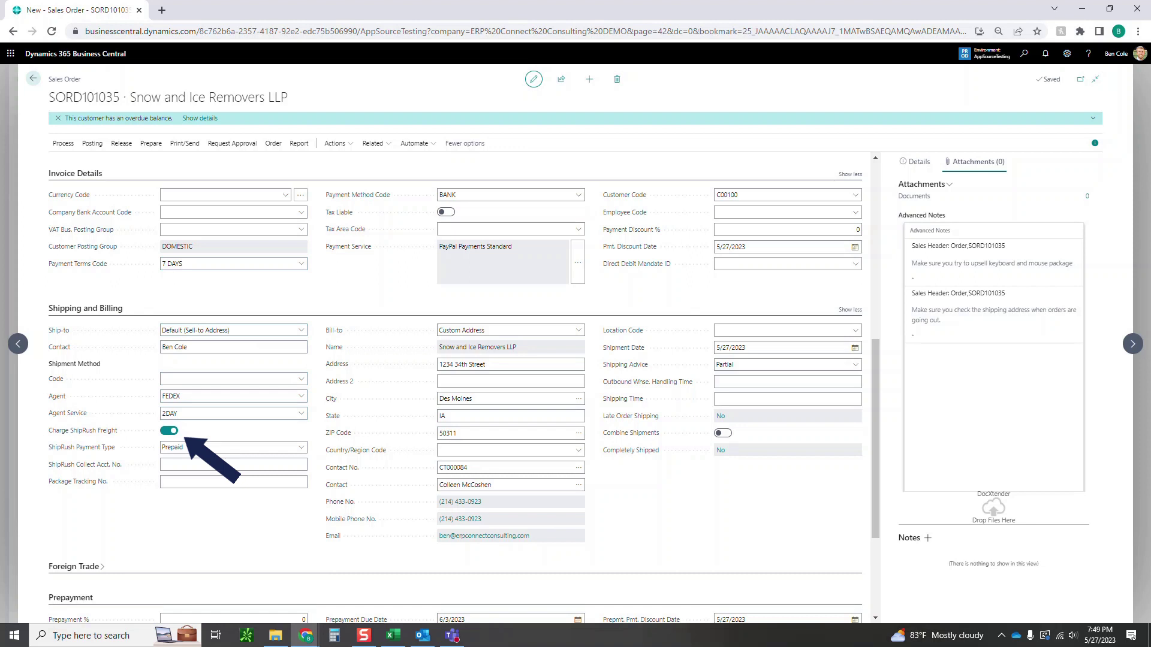
{"action": "left_click", "coordinate": [228, 447]}
{"action": "scroll", "coordinate": [456, 387], "scroll_direction": "up", "scroll_amount": 7}
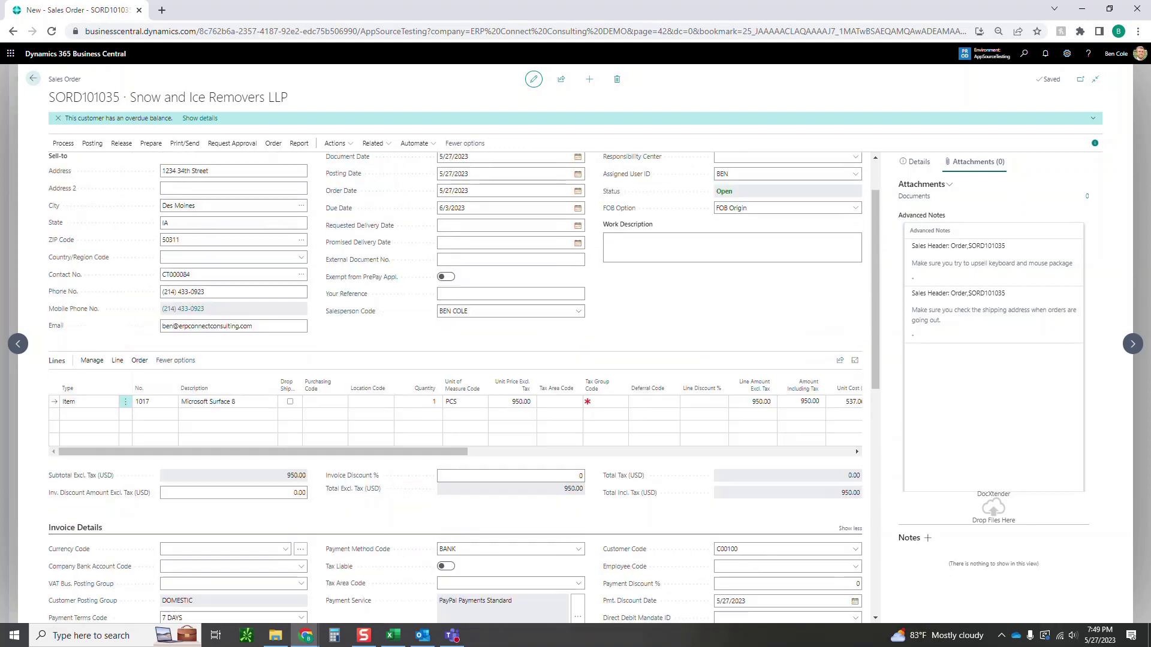
Open Packages - ShipRush from the Process actions and launch ShipRush to its sign-in page.
{"action": "left_click", "coordinate": [63, 143]}
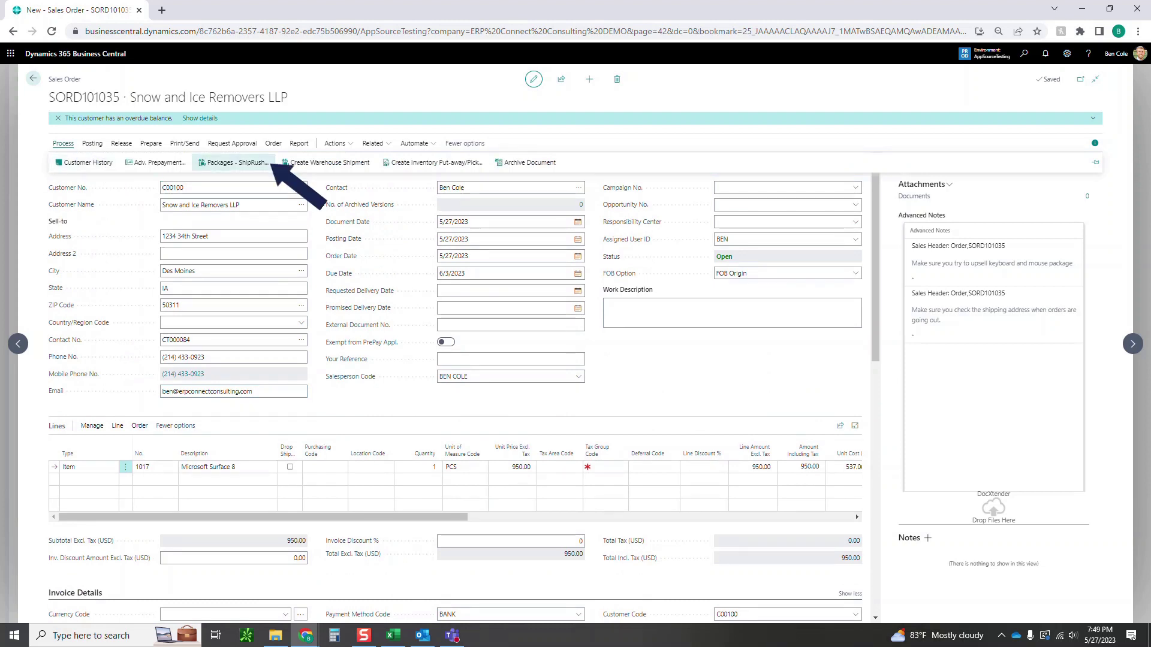
{"action": "left_click", "coordinate": [233, 163]}
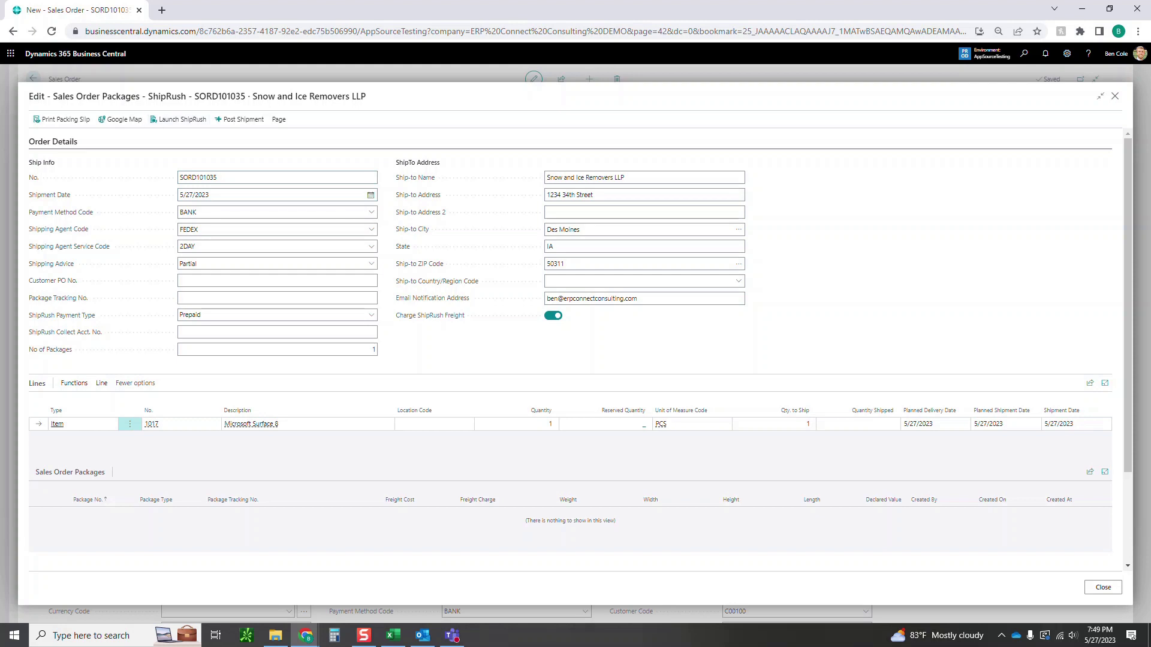
{"action": "left_click", "coordinate": [198, 120]}
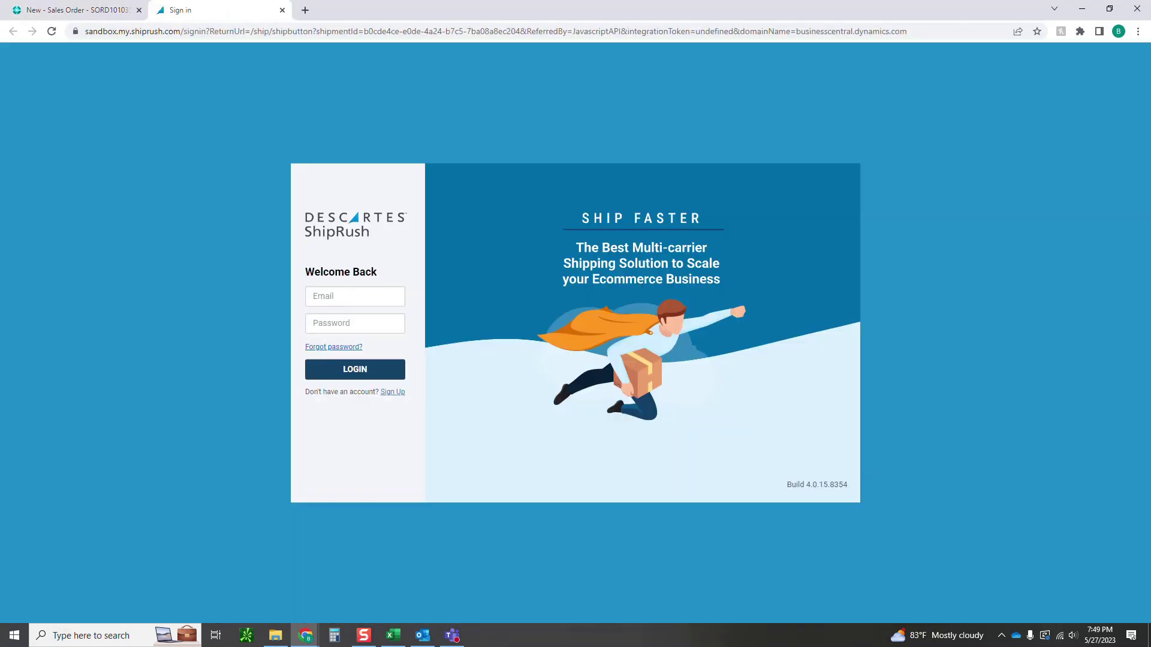
Sign in to ShipRush with the account e-mail and password, correcting a mistyped password.
{"action": "left_click", "coordinate": [355, 296]}
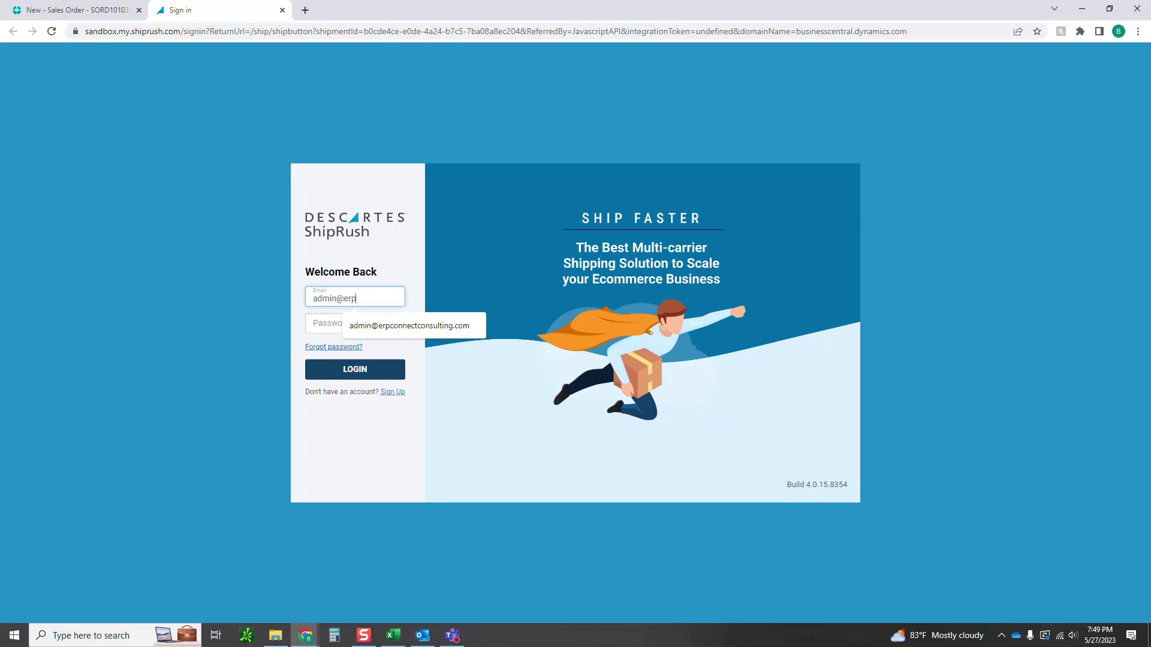
{"action": "key", "text": "Down"}
{"action": "key", "text": "Return"}
{"action": "key", "text": "Tab"}
{"action": "type", "text": "*******"}
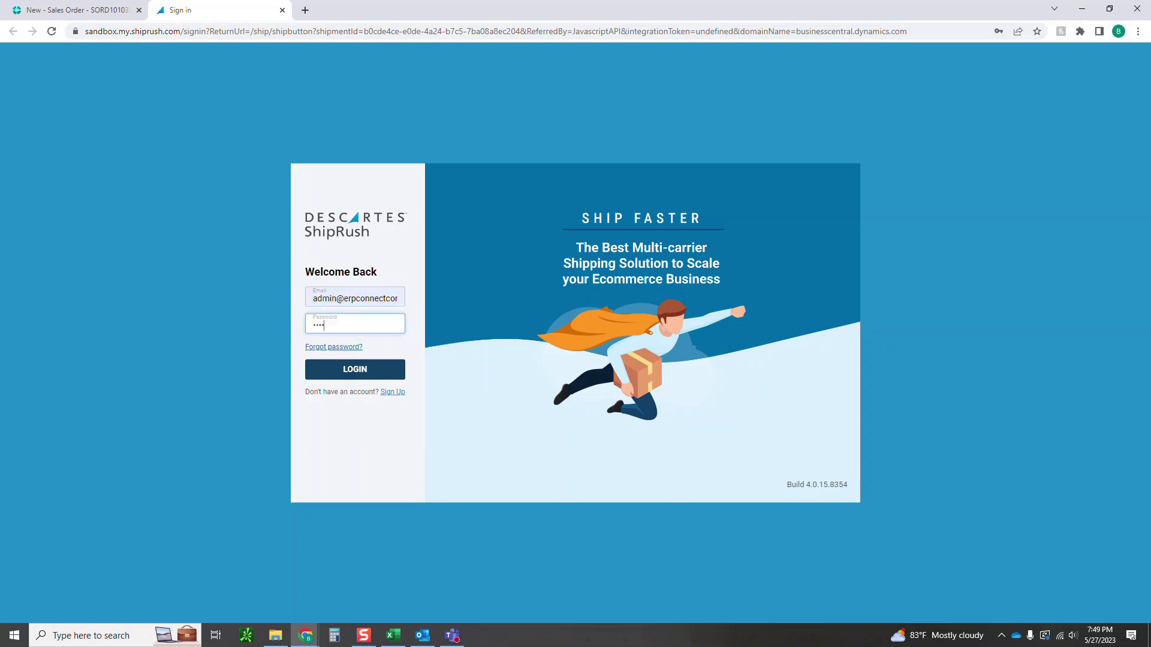
{"action": "key", "text": "BackSpace"}
{"action": "key", "text": "BackSpace"}
{"action": "key", "text": "BackSpace"}
{"action": "key", "text": "BackSpace"}
{"action": "key", "text": "BackSpace"}
{"action": "key", "text": "BackSpace"}
{"action": "key", "text": "BackSpace"}
{"action": "type", "text": "**************"}
{"action": "key", "text": "Return"}
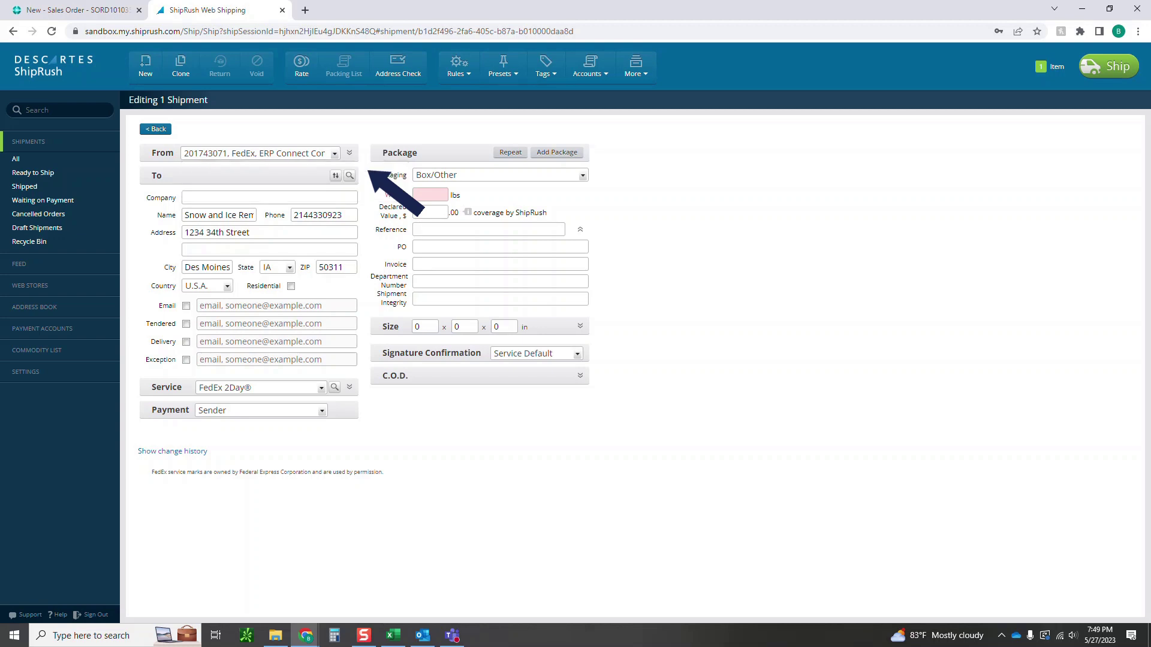
Enter weight 5 lb, declared value $5 and size 5 x 5 x 5 in, then ship the package.
{"action": "left_click", "coordinate": [219, 214]}
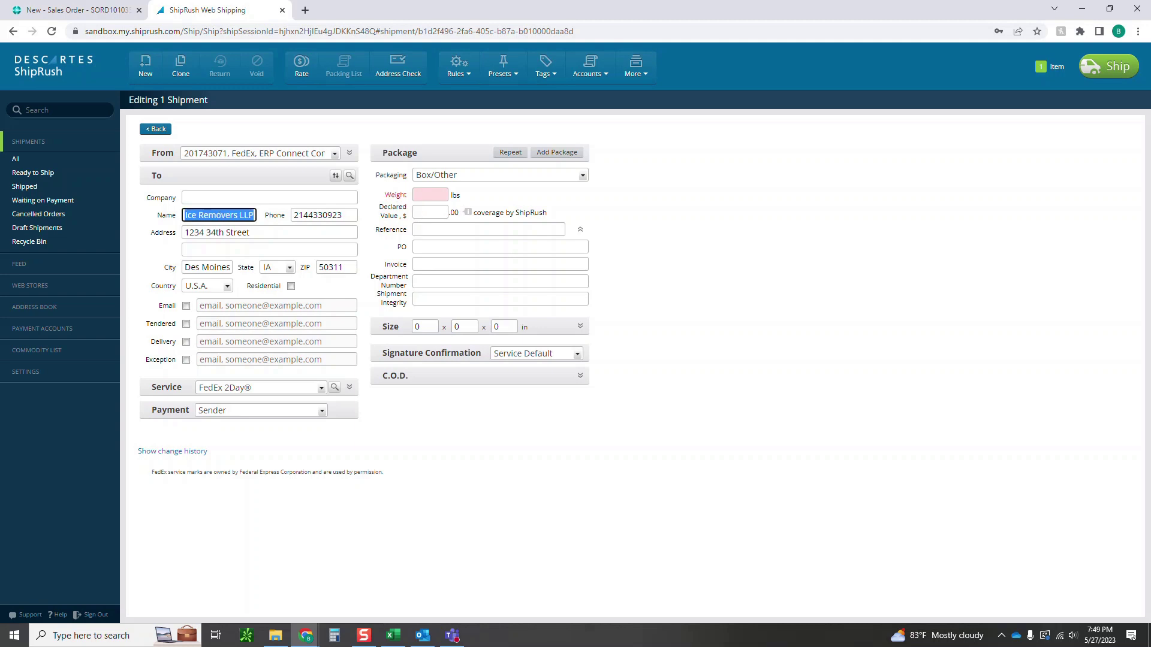
{"action": "key", "text": "End"}
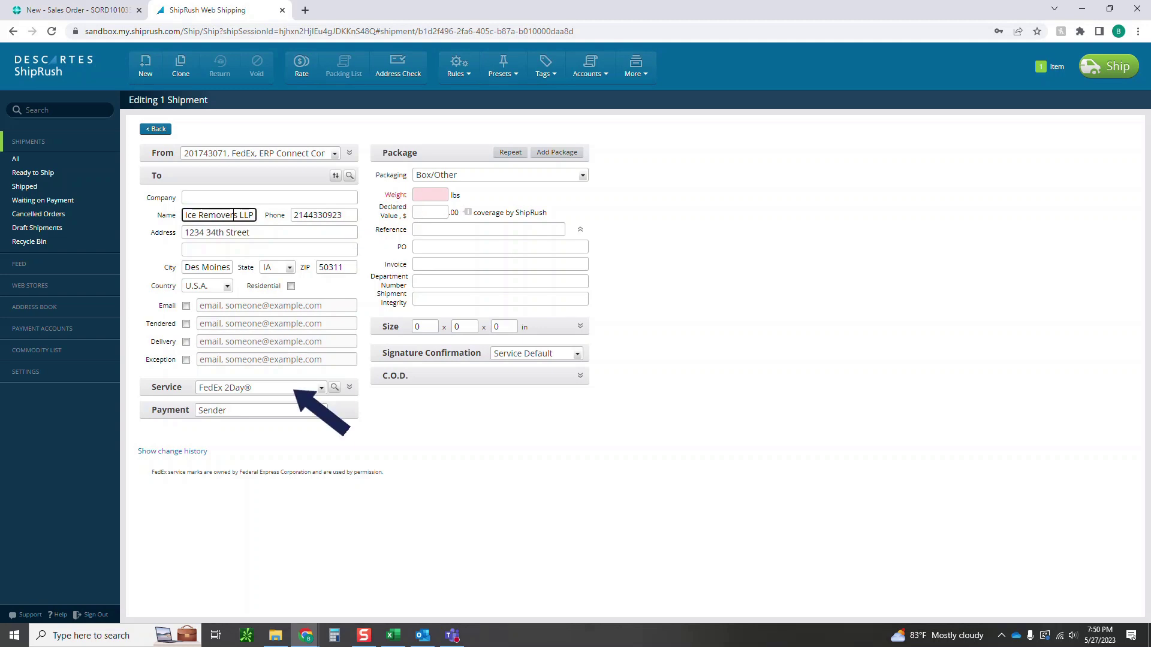
{"action": "left_click", "coordinate": [430, 195]}
{"action": "type", "text": "5"}
{"action": "key", "text": "Tab"}
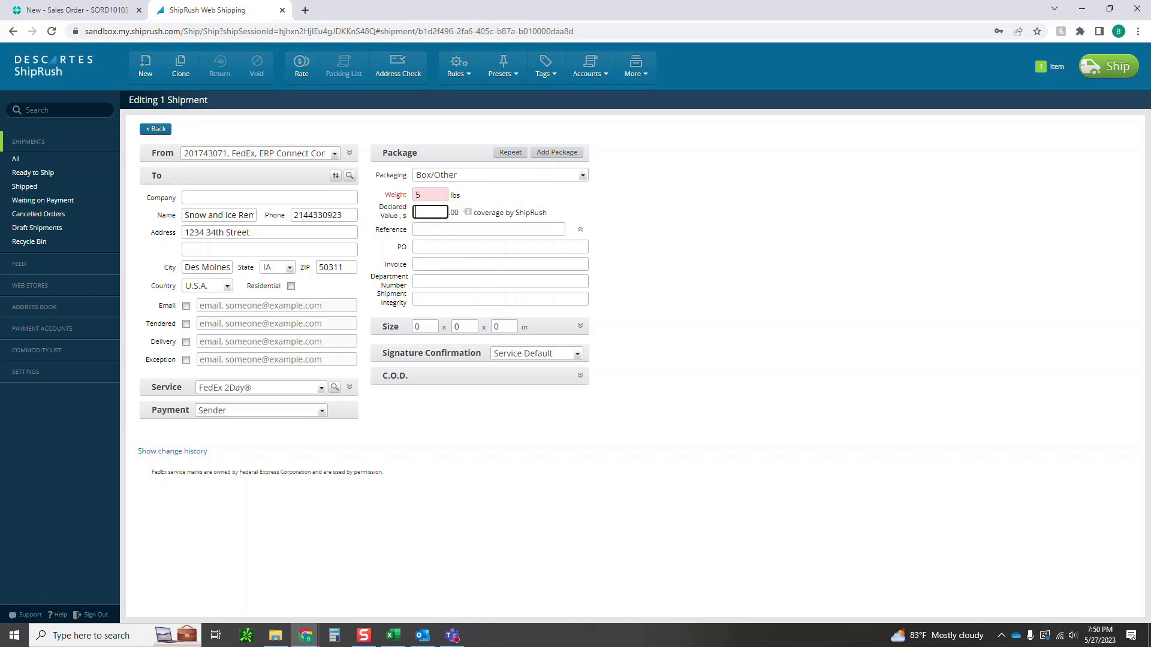
{"action": "type", "text": "5"}
{"action": "key", "text": "Tab"}
{"action": "key", "text": "Tab"}
{"action": "key", "text": "Tab"}
{"action": "key", "text": "Tab"}
{"action": "key", "text": "Tab"}
{"action": "key", "text": "Tab"}
{"action": "type", "text": "5"}
{"action": "key", "text": "Tab"}
{"action": "type", "text": "5"}
{"action": "key", "text": "Tab"}
{"action": "type", "text": "5"}
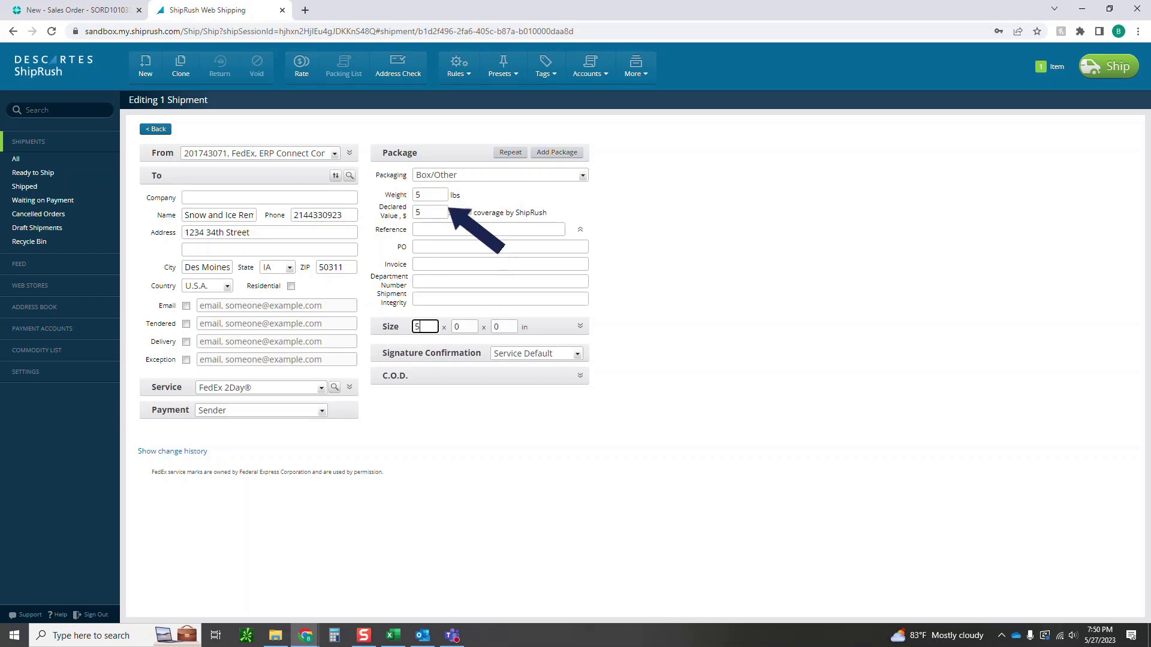
{"action": "key", "text": "Tab"}
{"action": "key", "text": "Tab"}
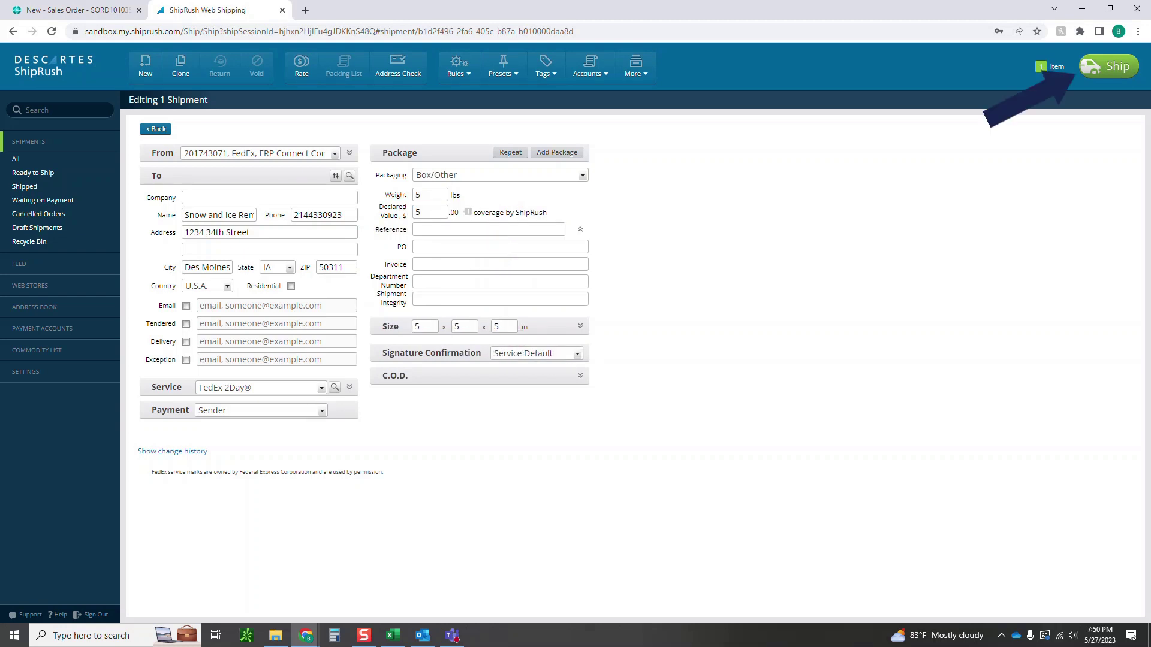
{"action": "left_click", "coordinate": [1107, 67]}
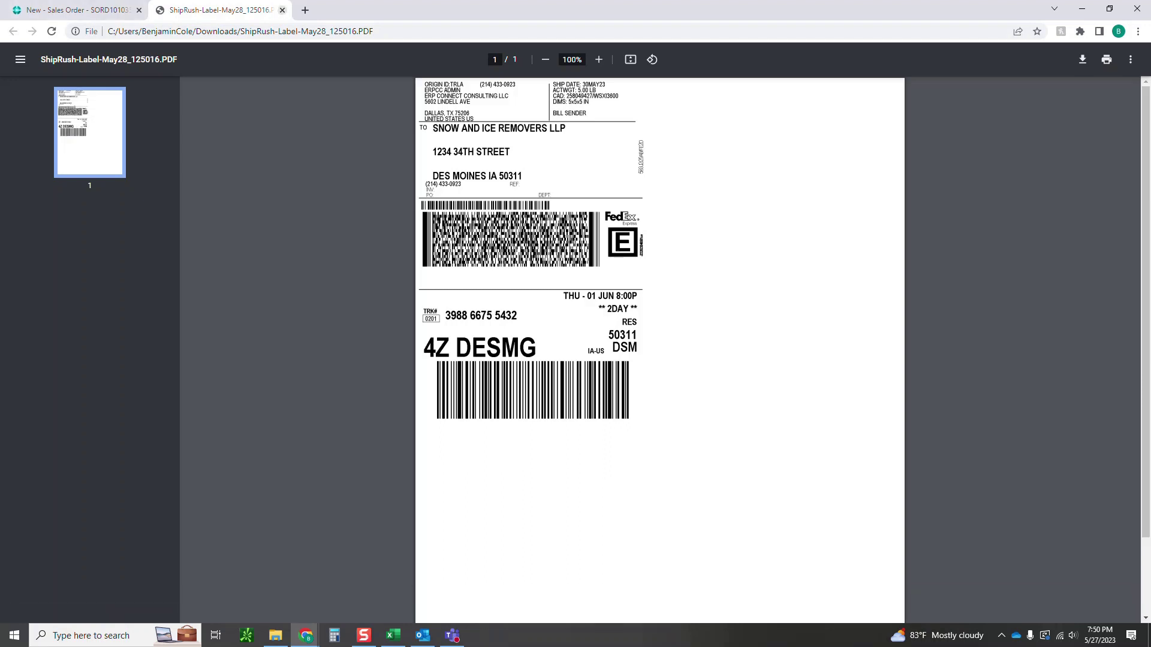
Review the FedEx 2Day label PDF, then switch back to the order's package details.
{"action": "key", "text": "ctrl+shift+Tab"}
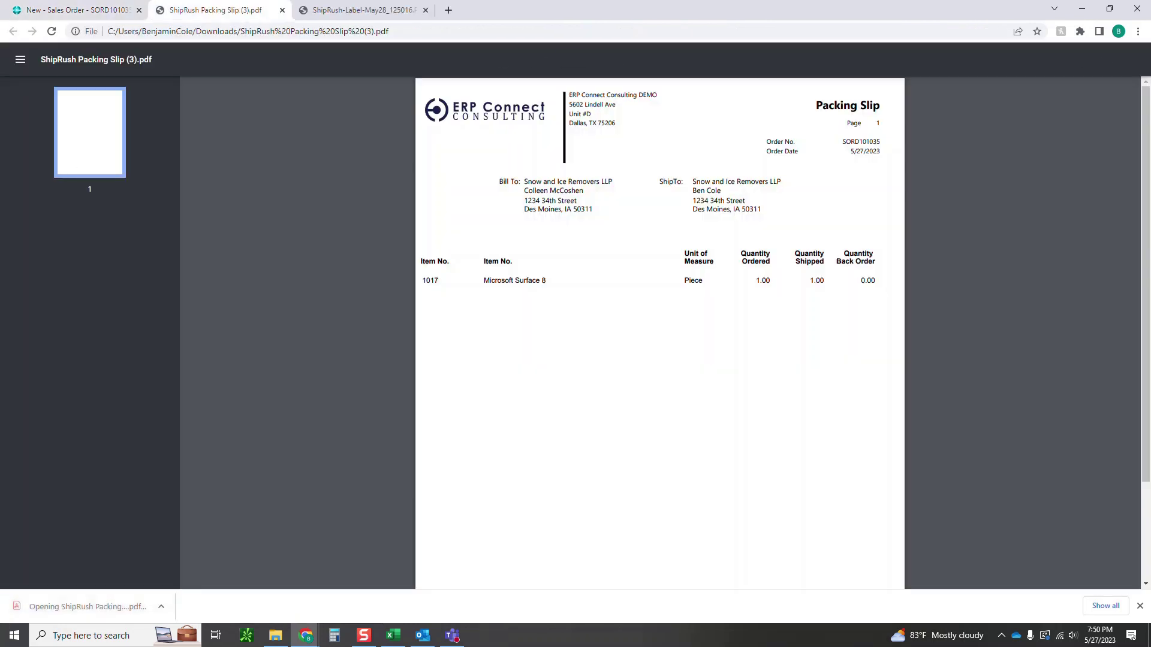
Scroll to the packing slip's footer memo, then close the packing slip and label tabs.
{"action": "scroll", "coordinate": [659, 330], "scroll_direction": "down", "scroll_amount": 2}
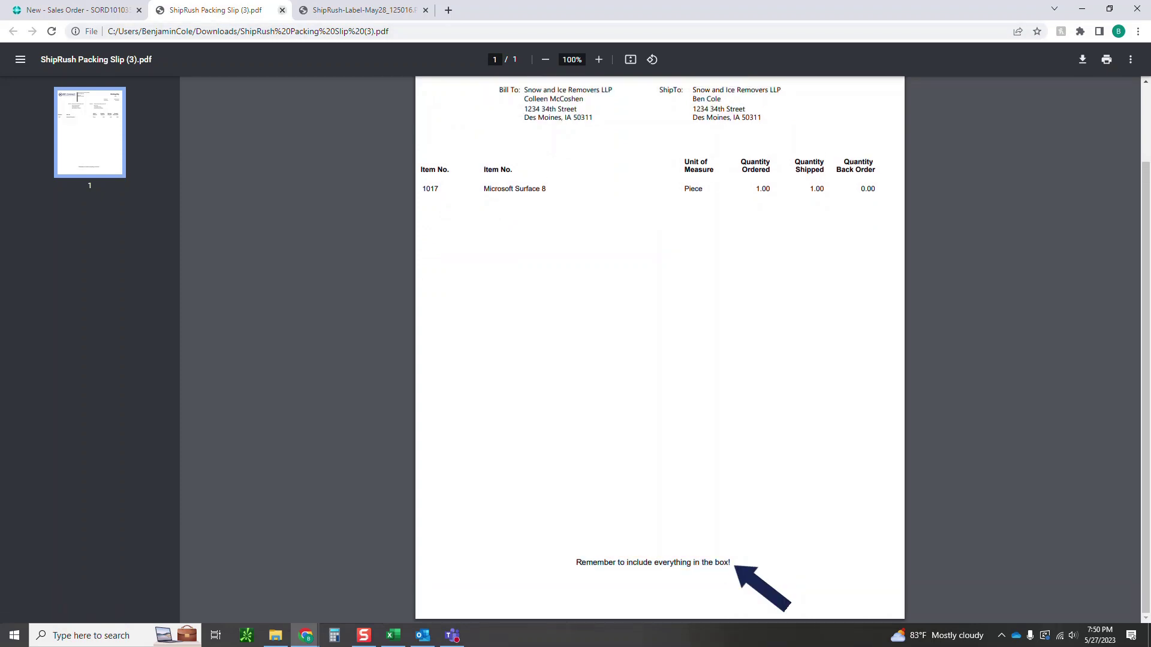
{"action": "left_click", "coordinate": [282, 10]}
{"action": "left_click", "coordinate": [252, 10]}
Post and confirm the SORD101035 shipment, adding a 60.49 Freight Charge line.
{"action": "left_click", "coordinate": [282, 10]}
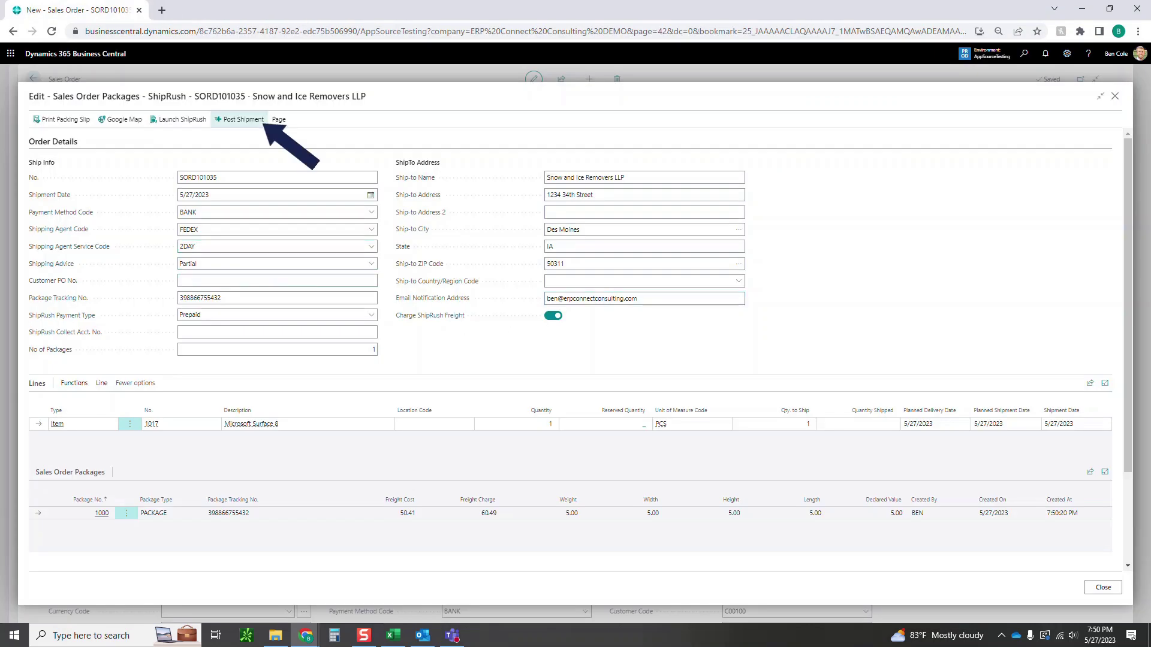
{"action": "left_click", "coordinate": [239, 119]}
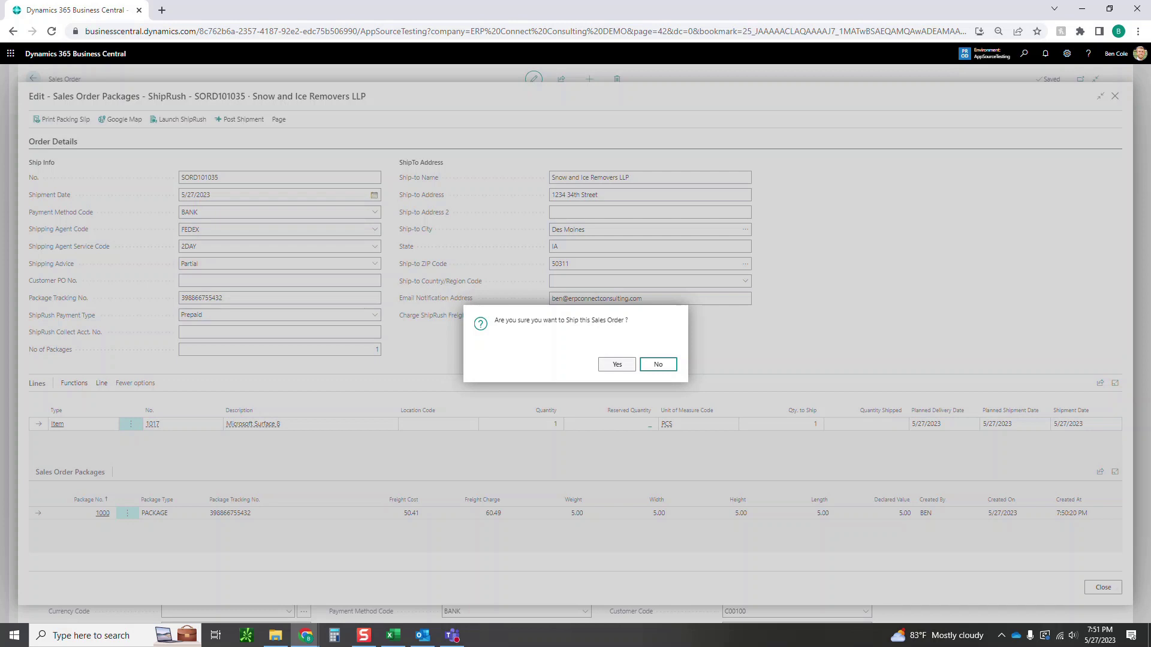
{"action": "left_click", "coordinate": [617, 365]}
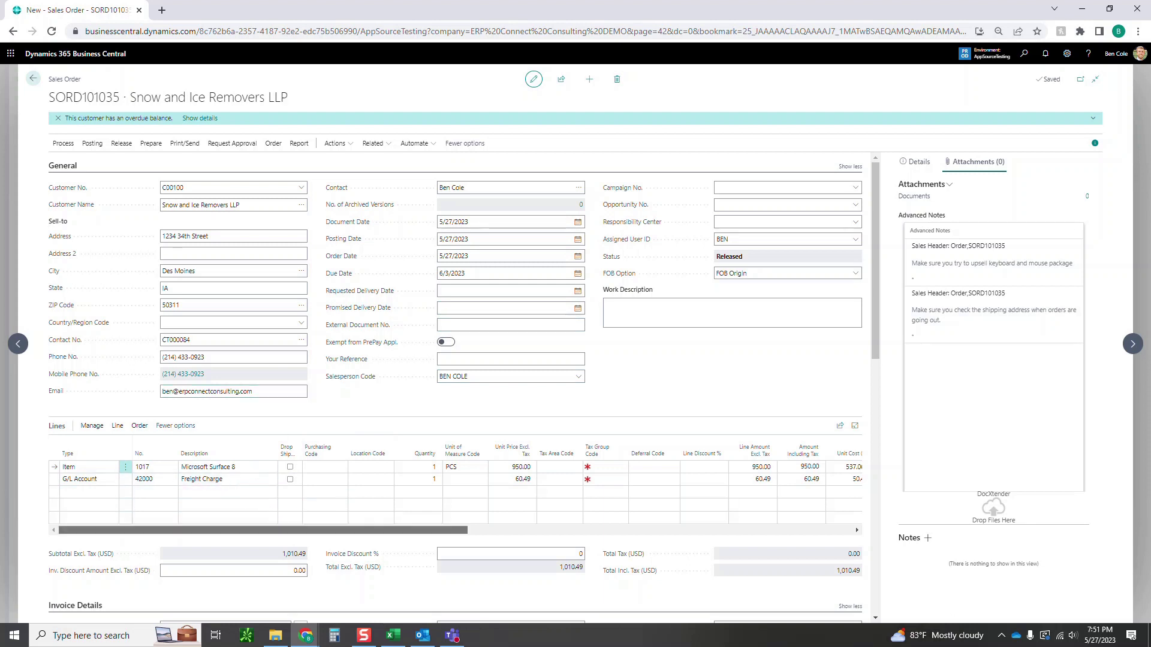
{"action": "scroll", "coordinate": [456, 480], "scroll_direction": "right", "scroll_amount": 5}
{"action": "scroll", "coordinate": [455, 480], "scroll_direction": "left", "scroll_amount": 5}
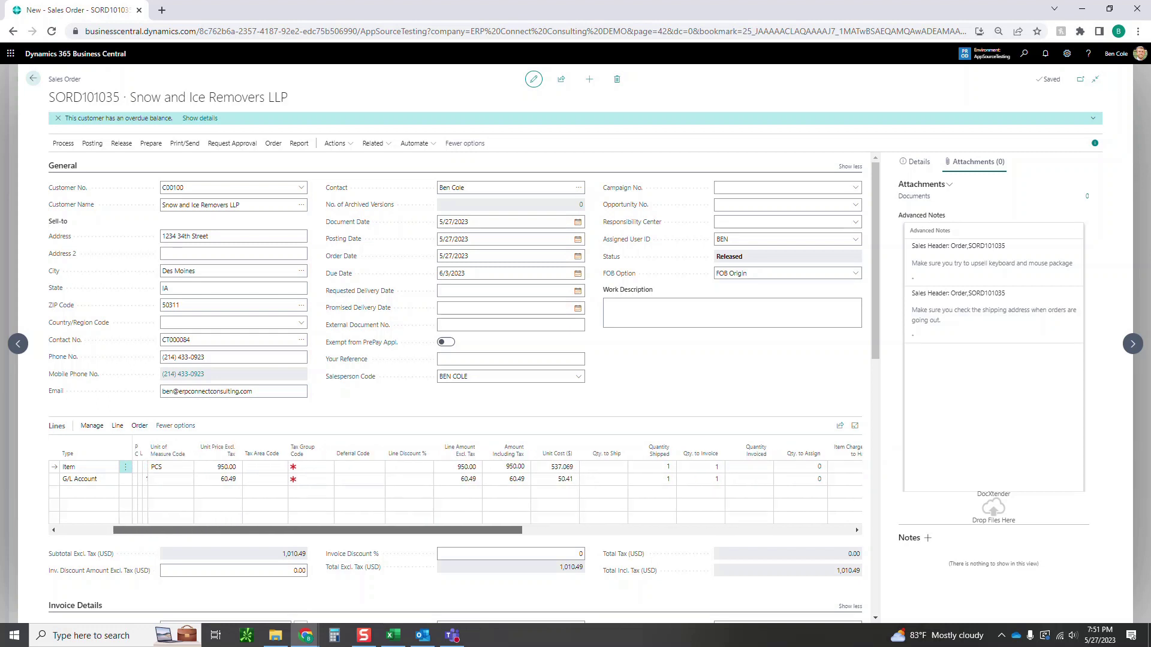
{"action": "left_click", "coordinate": [367, 492]}
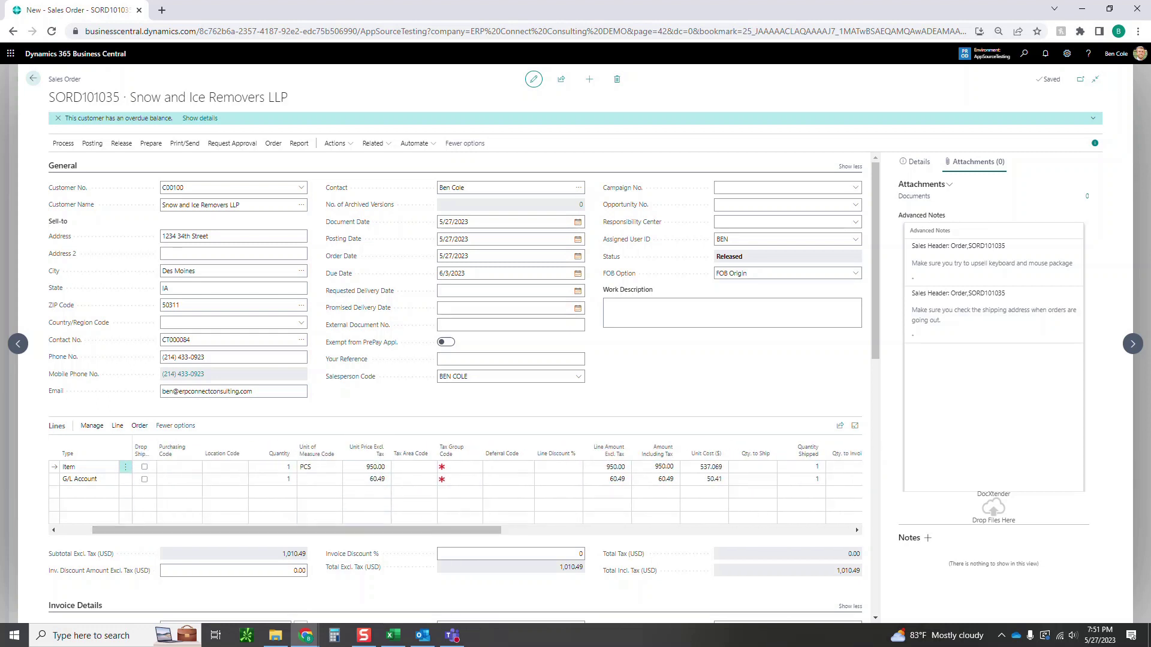
{"action": "scroll", "coordinate": [456, 383], "scroll_direction": "down", "scroll_amount": 10}
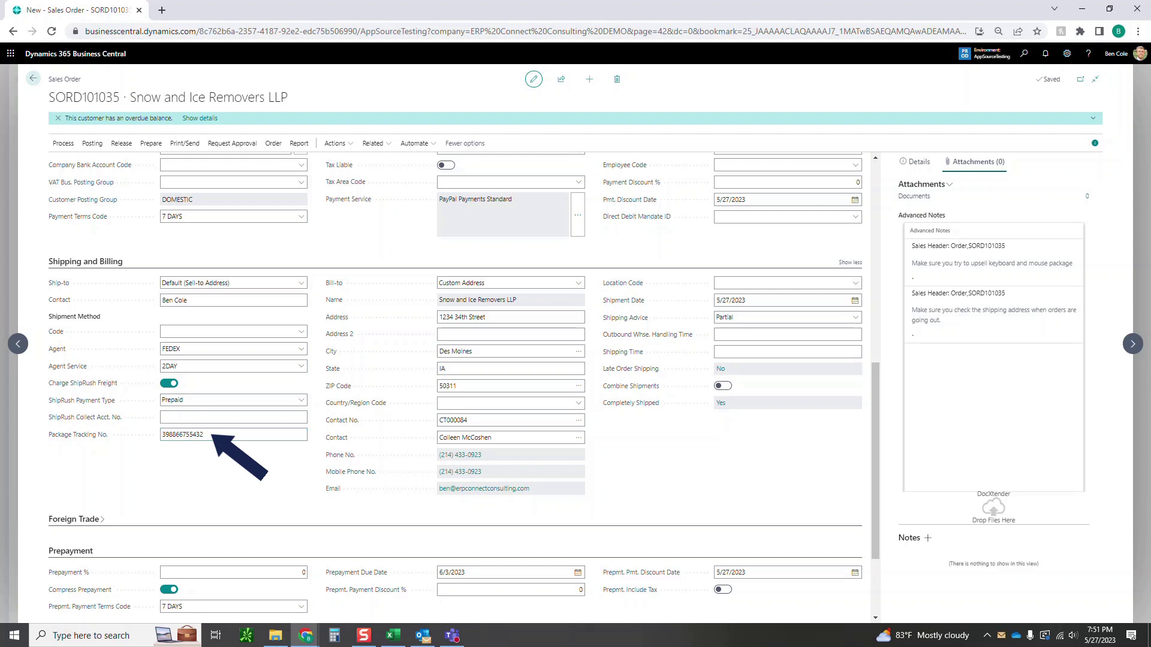
{"action": "scroll", "coordinate": [456, 383], "scroll_direction": "up", "scroll_amount": 10}
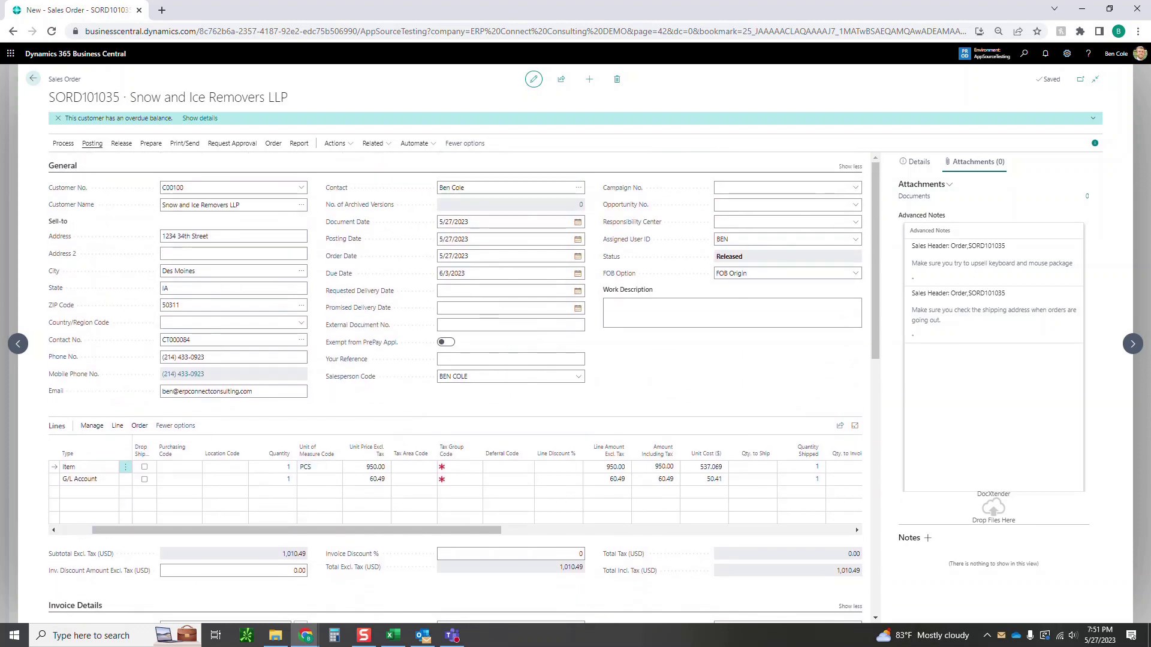
Post SORD101035 with Ship and Invoice, view posted invoice PS-INV103481, then return to Sales Orders.
{"action": "left_click", "coordinate": [92, 143]}
{"action": "left_click", "coordinate": [68, 162]}
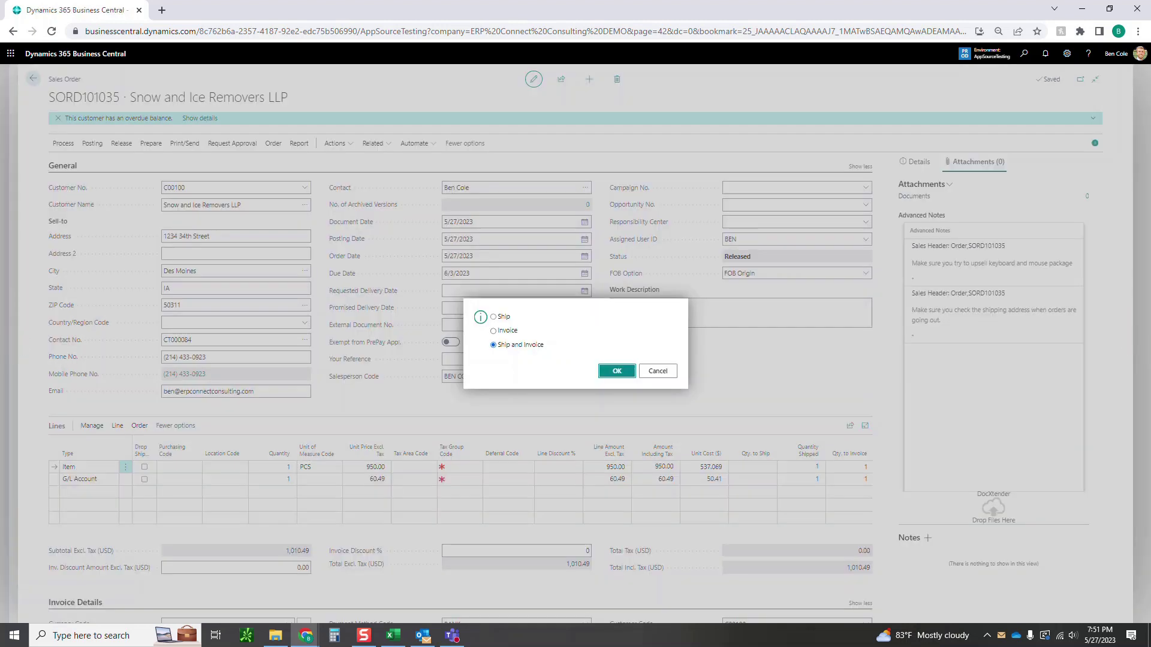
{"action": "key", "text": "Return"}
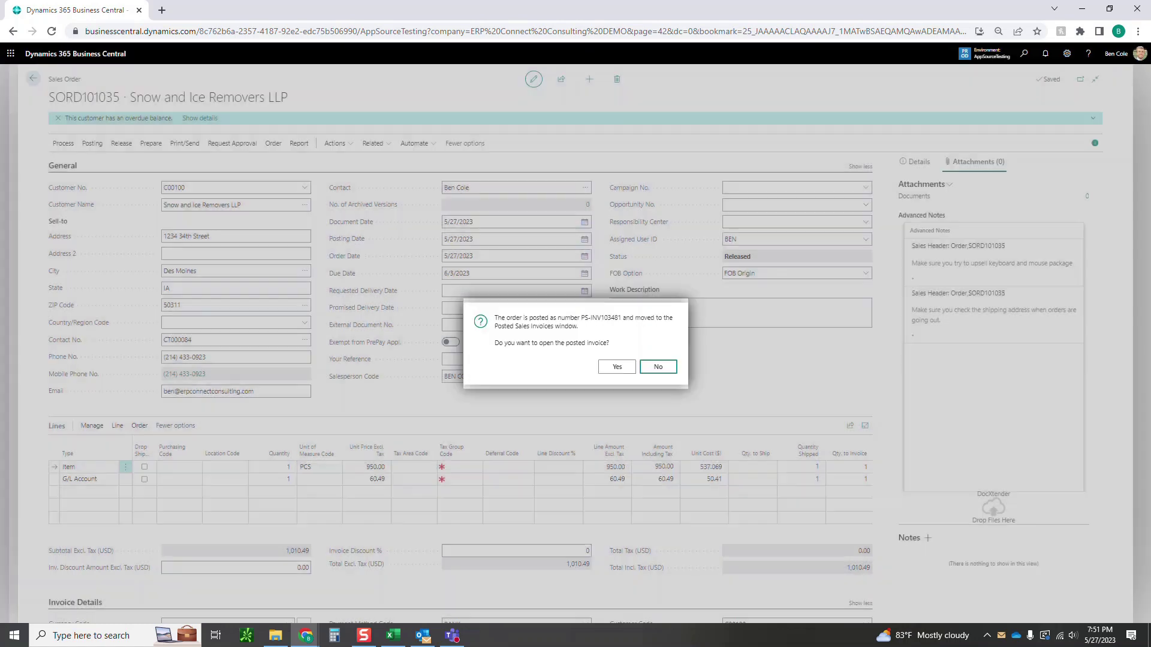
{"action": "key", "text": "shift+Tab"}
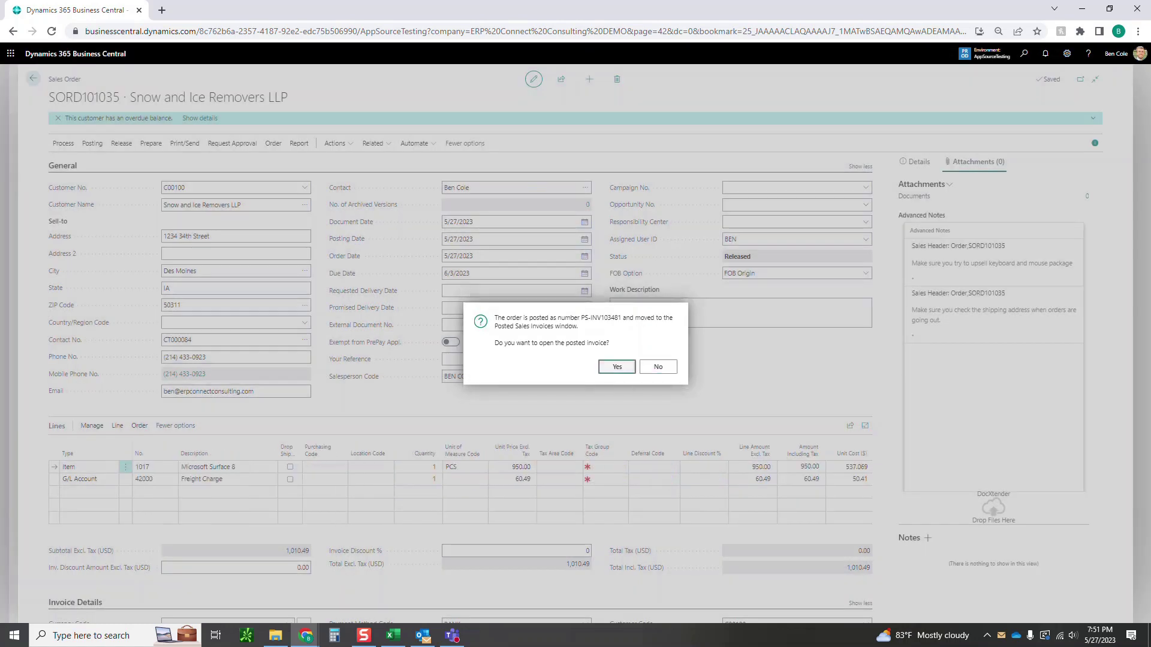
{"action": "key", "text": "Return"}
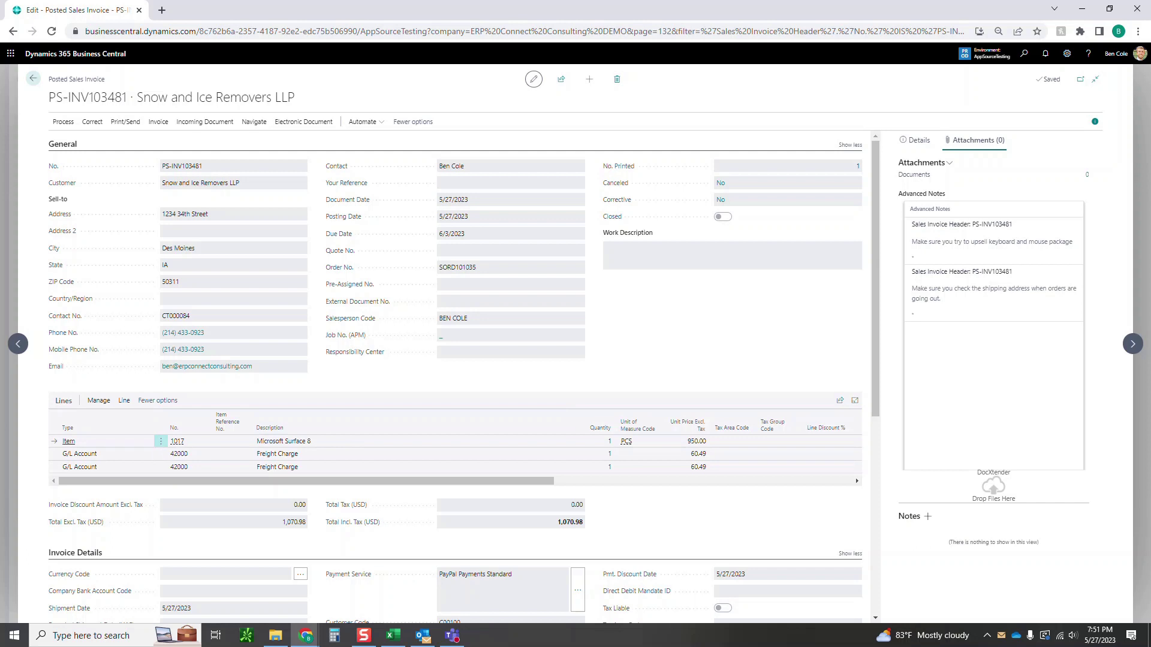
{"action": "left_click", "coordinate": [33, 78]}
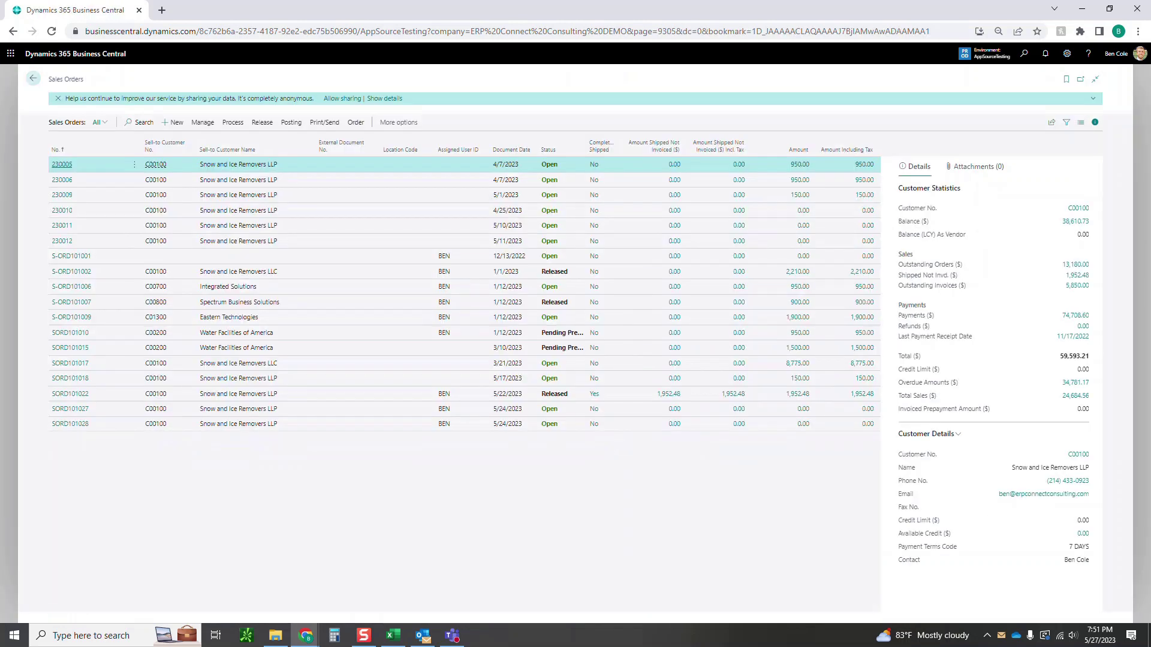
Find the Customers list via a 'customer' search and open the Snow and Ice Removers LLP card.
{"action": "left_click", "coordinate": [1023, 53]}
{"action": "type", "text": "cus"}
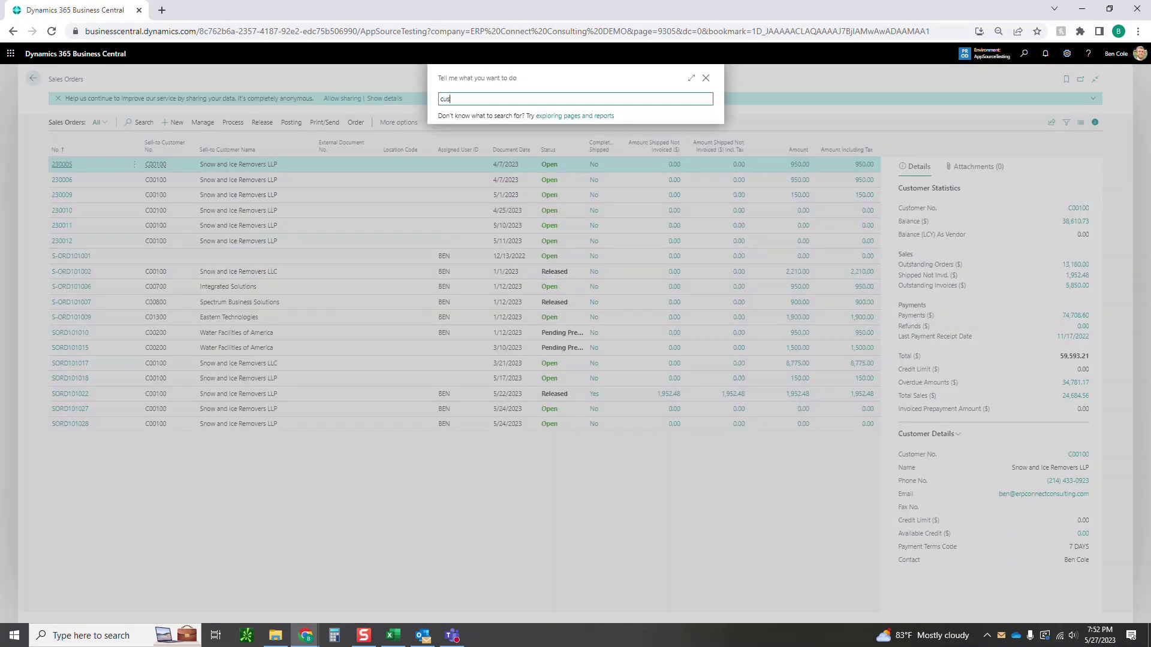
{"action": "type", "text": "tomer"}
{"action": "key", "text": "Down"}
{"action": "key", "text": "Down"}
{"action": "key", "text": "Down"}
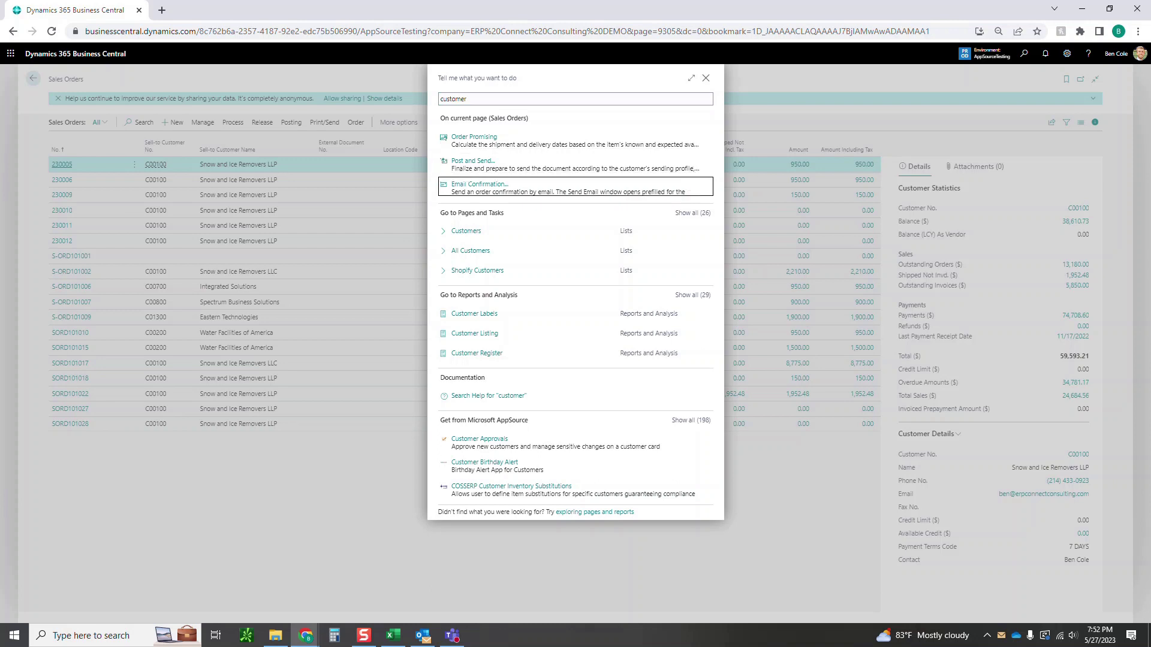
{"action": "key", "text": "Down"}
{"action": "key", "text": "Return"}
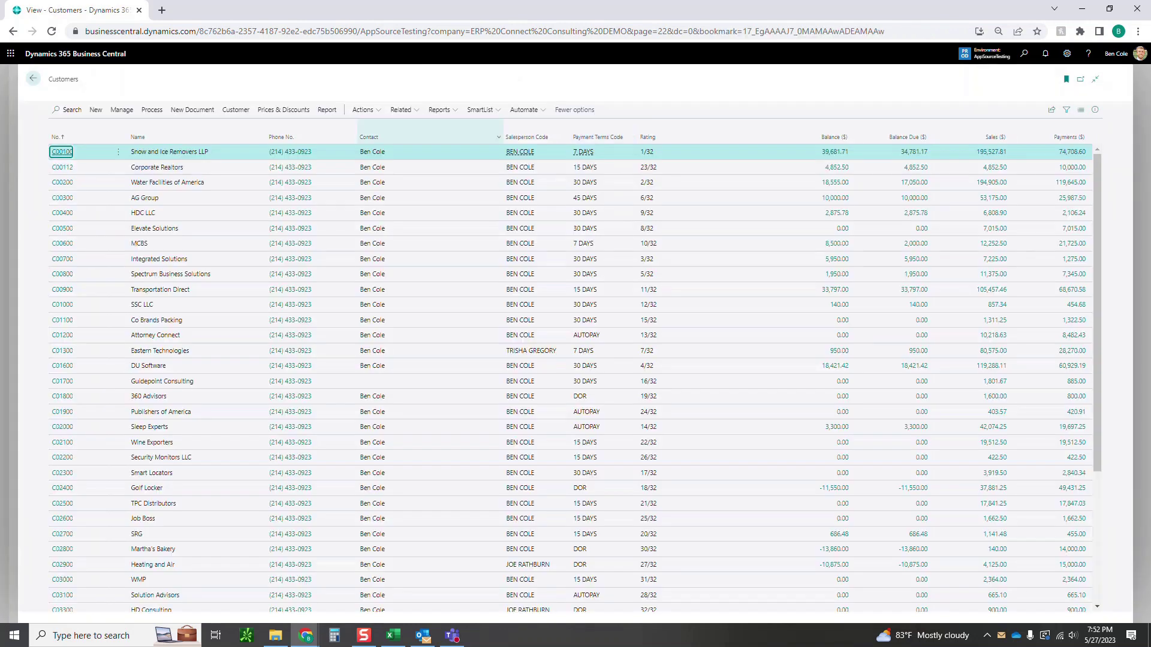
{"action": "key", "text": "Return"}
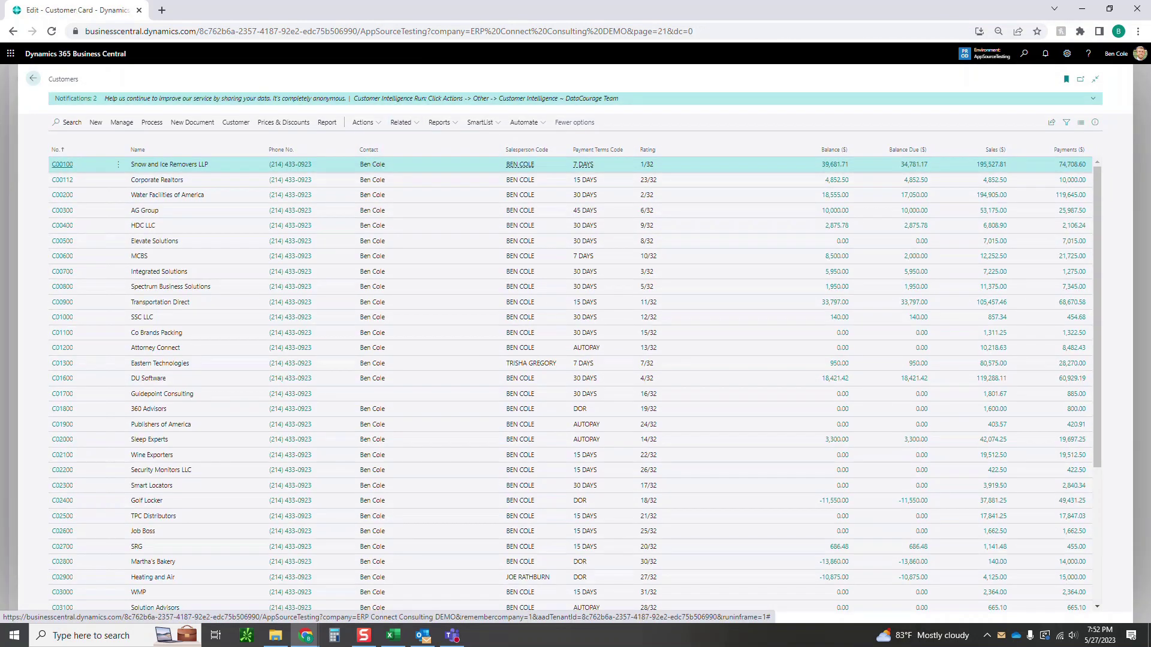
{"action": "scroll", "coordinate": [455, 372], "scroll_direction": "down", "scroll_amount": 7}
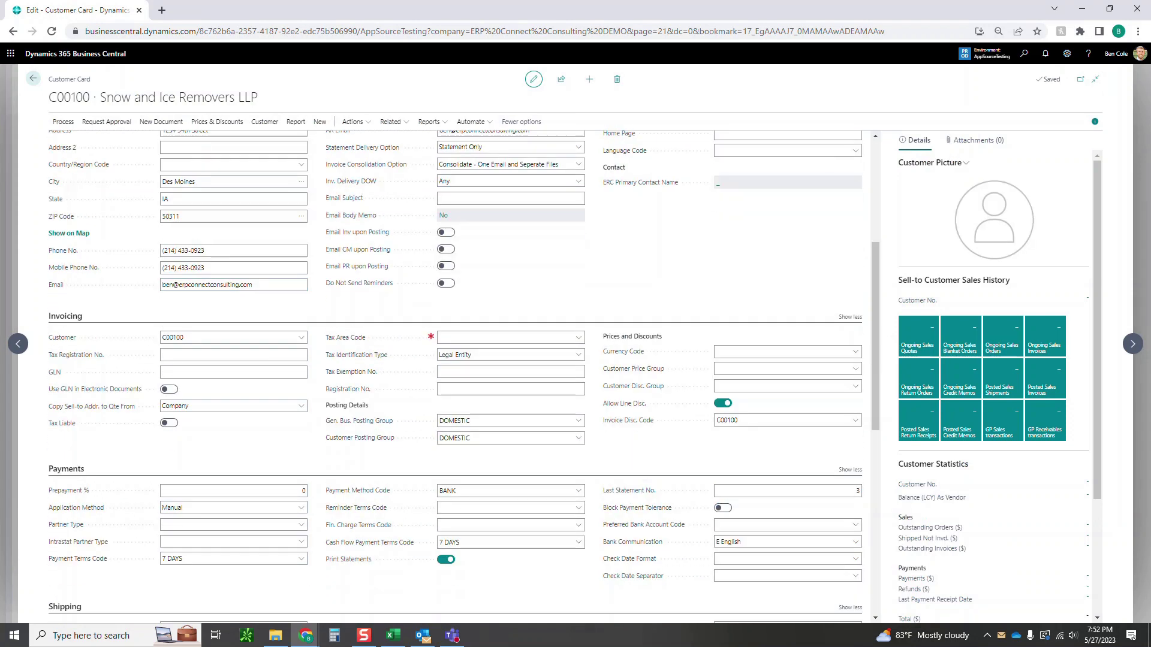
{"action": "scroll", "coordinate": [456, 372], "scroll_direction": "down", "scroll_amount": 1}
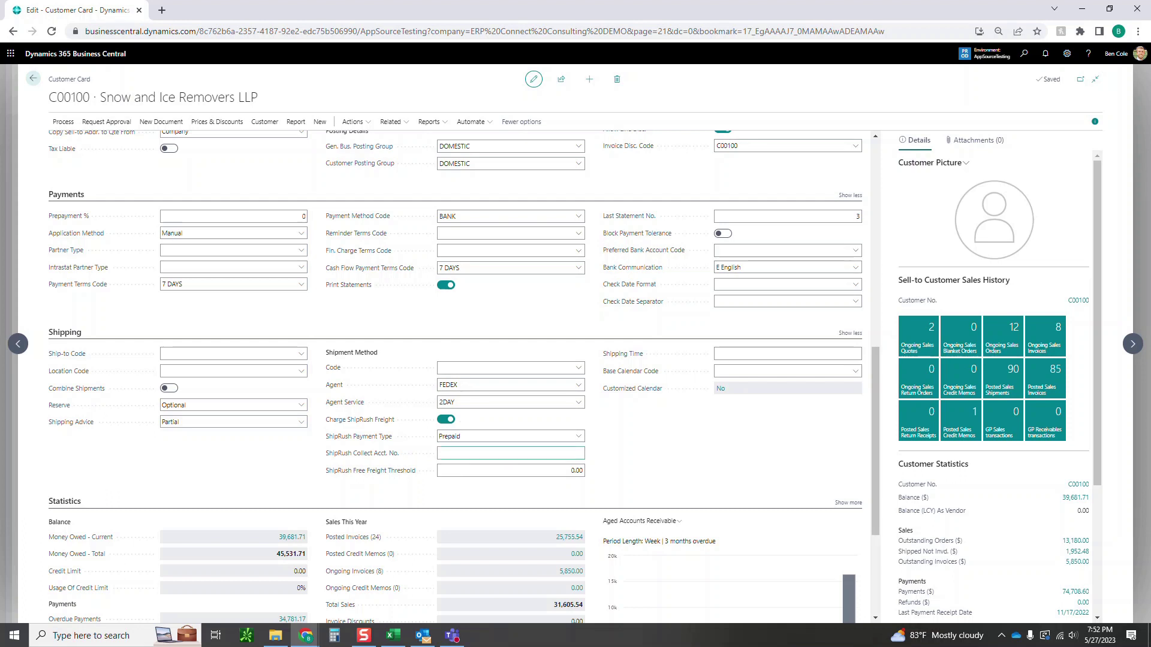
{"action": "key", "text": "alt+Down"}
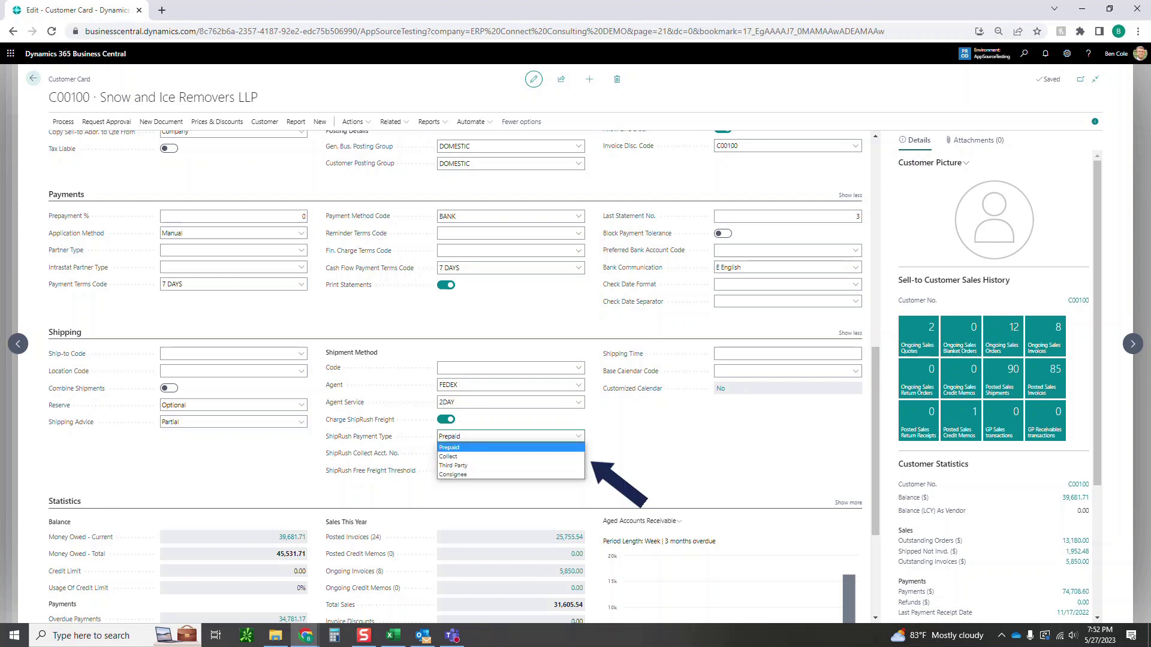
{"action": "key", "text": "Down"}
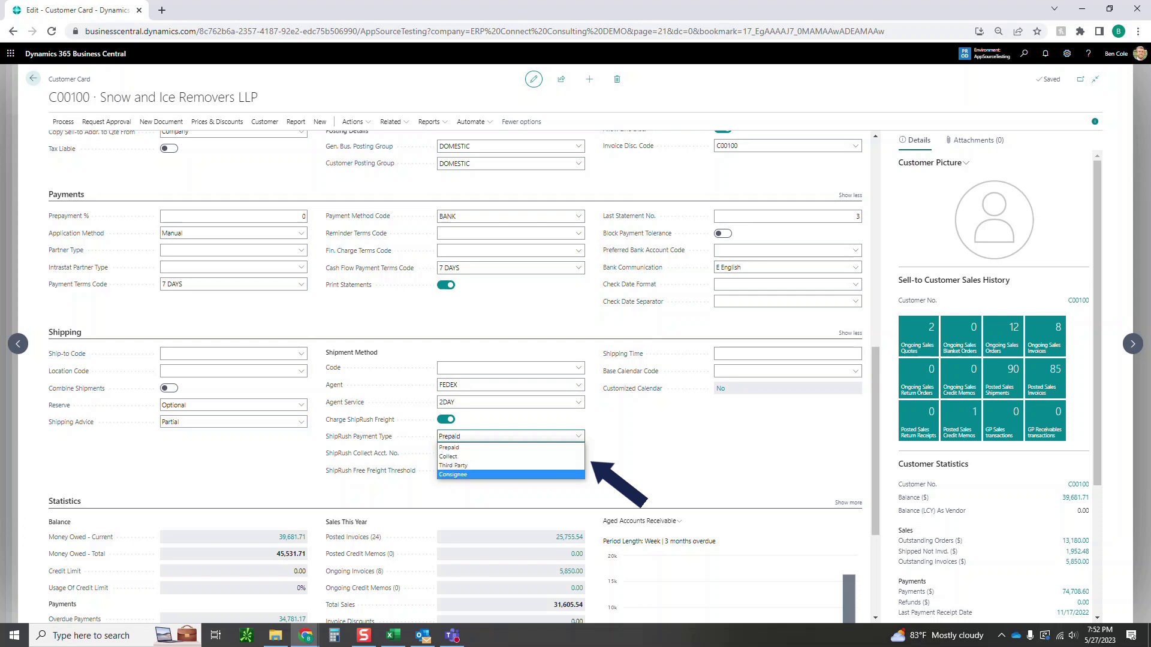
{"action": "key", "text": "Escape"}
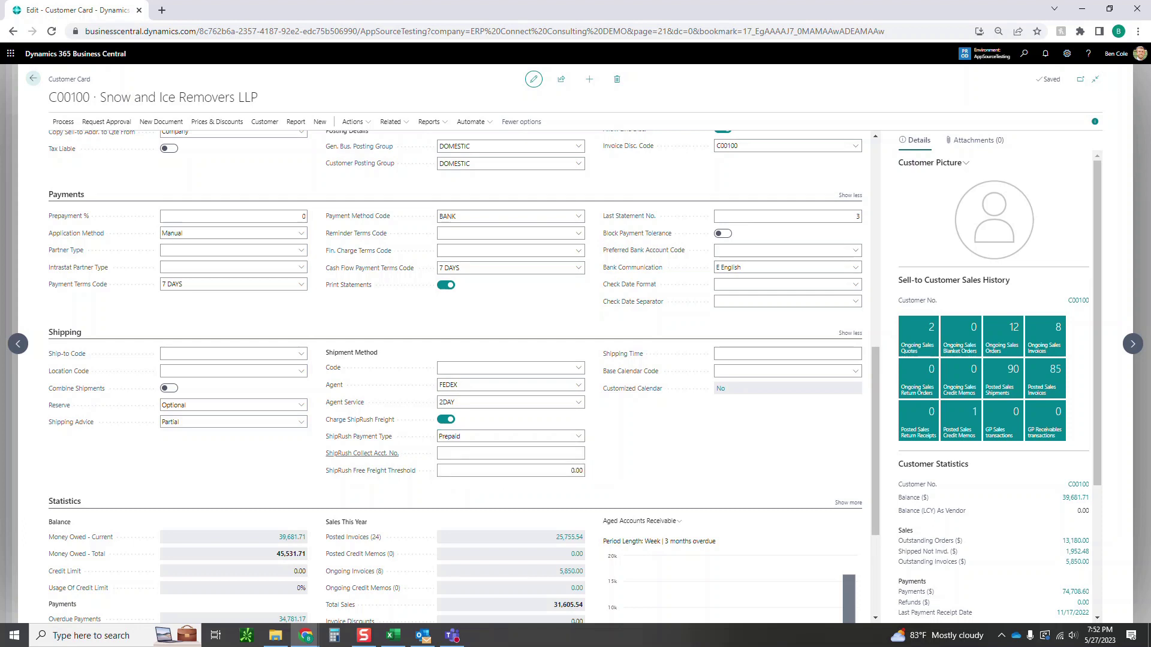
{"action": "key", "text": "Tab"}
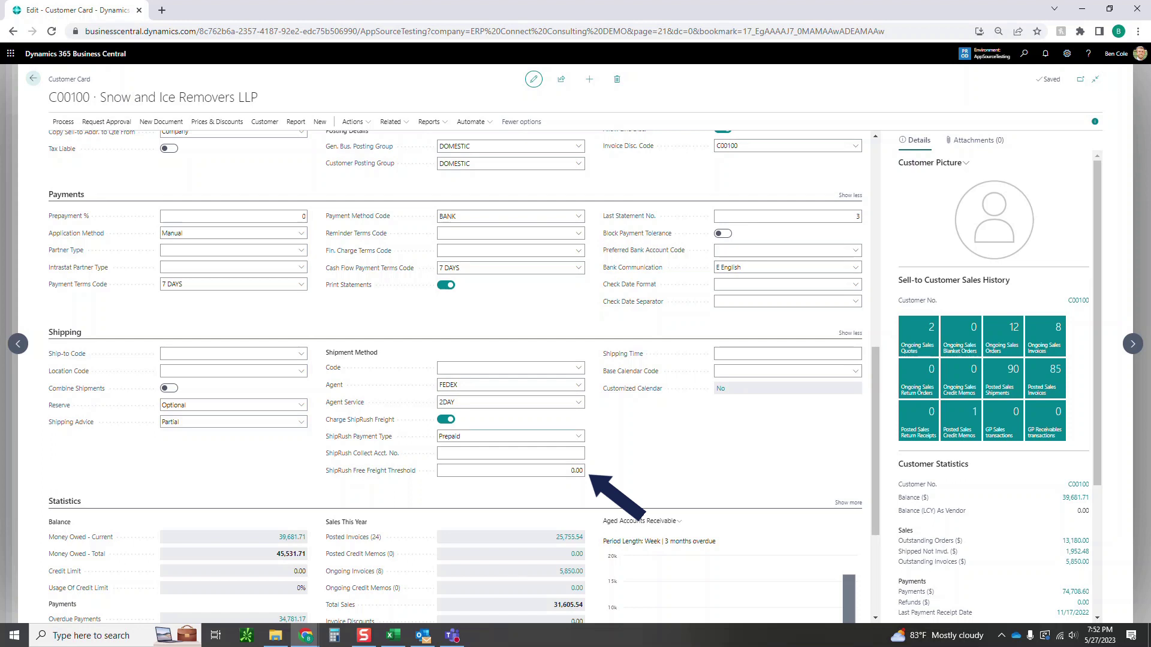
Replace the 0.00 ShipRush Free Freight Threshold on C00100 with 99.00.
{"action": "left_click", "coordinate": [509, 470]}
{"action": "key", "text": "ctrl+a"}
{"action": "type", "text": "99.0"}
{"action": "key", "text": "Tab"}
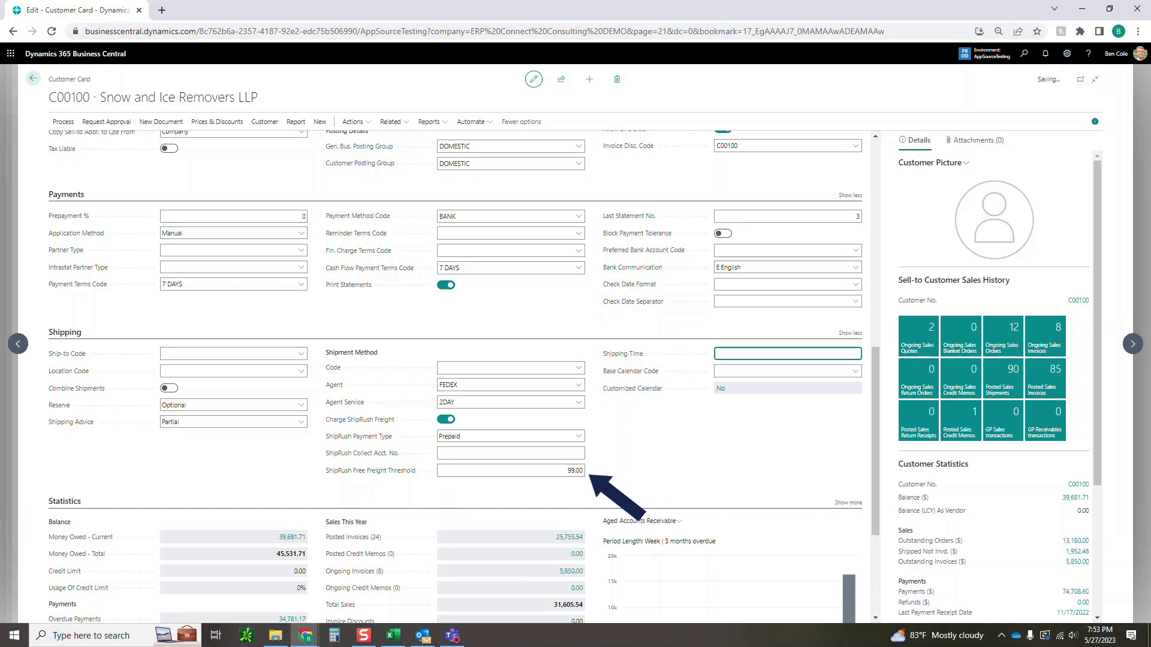